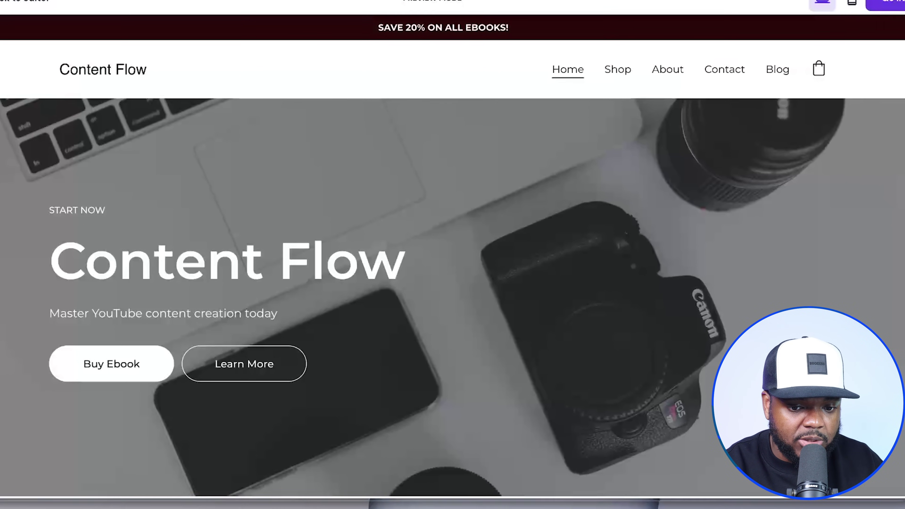
Open the Soloentrepreneur ebook's product page from the shop and scroll through it
{"action": "scroll", "coordinate": [328, 225], "scroll_direction": "down", "scroll_amount": 2}
{"action": "scroll", "coordinate": [328, 226], "scroll_direction": "up", "scroll_amount": 2}
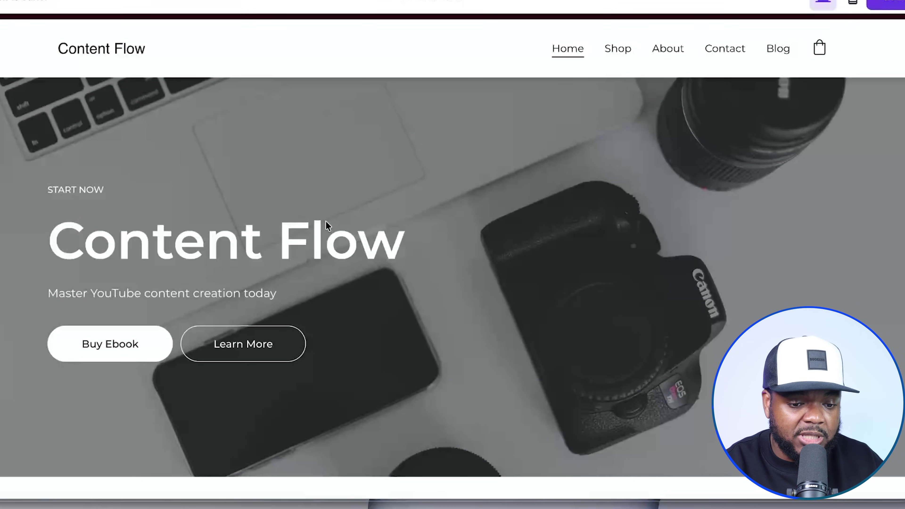
{"action": "scroll", "coordinate": [326, 220], "scroll_direction": "down", "scroll_amount": 15}
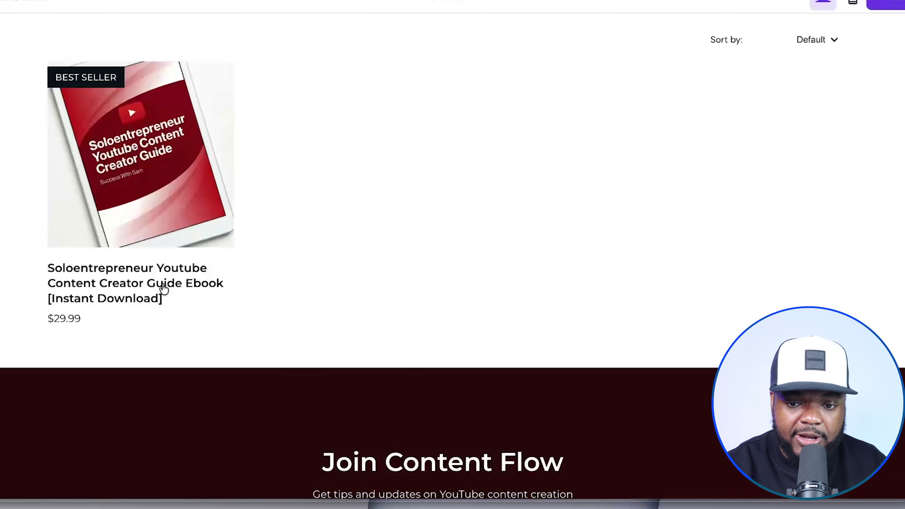
{"action": "left_click", "coordinate": [114, 255]}
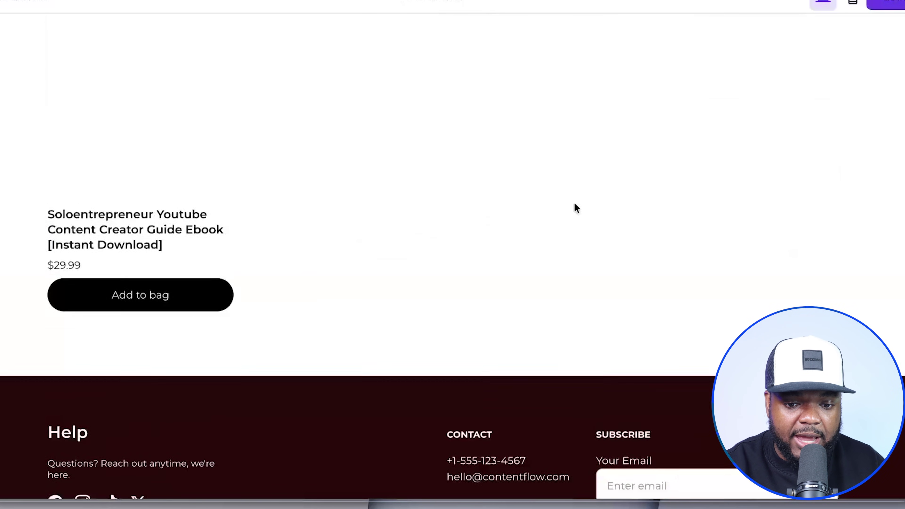
{"action": "scroll", "coordinate": [574, 205], "scroll_direction": "up", "scroll_amount": 10}
{"action": "scroll", "coordinate": [574, 206], "scroll_direction": "up", "scroll_amount": 2}
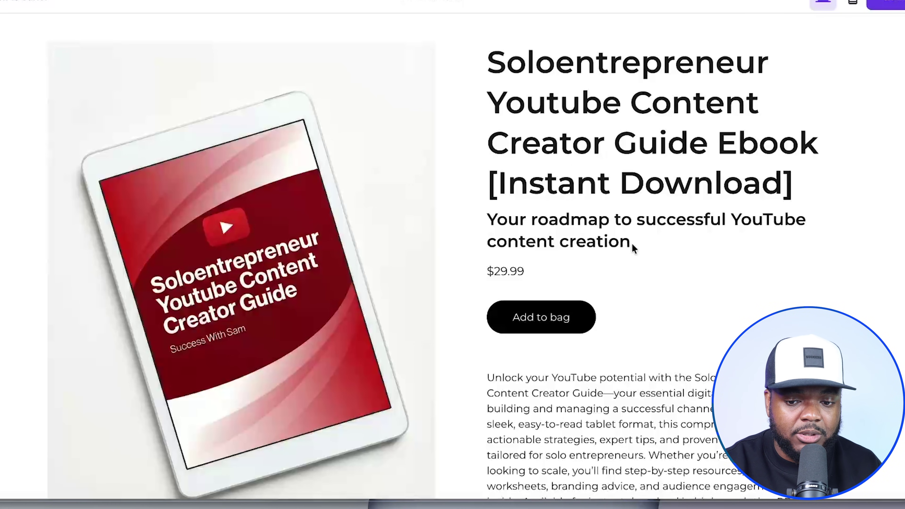
{"action": "scroll", "coordinate": [632, 244], "scroll_direction": "up", "scroll_amount": 2}
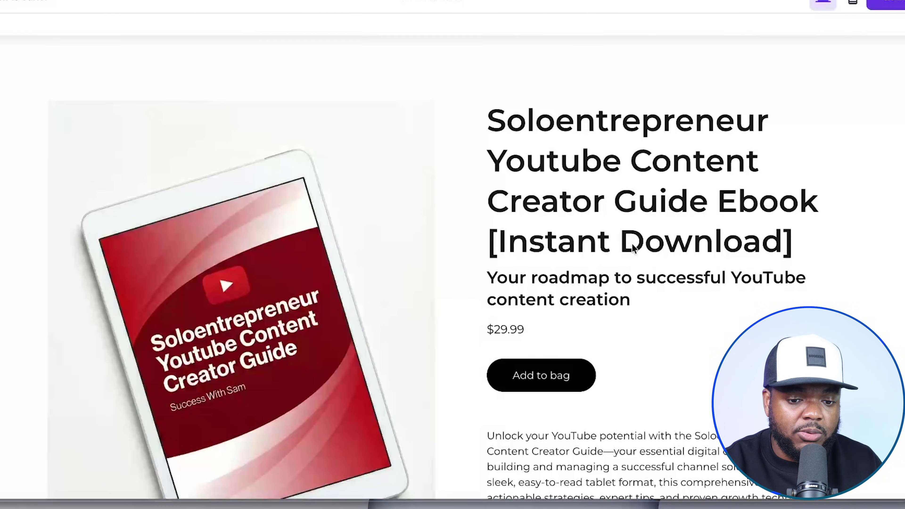
{"action": "scroll", "coordinate": [632, 244], "scroll_direction": "up", "scroll_amount": 2}
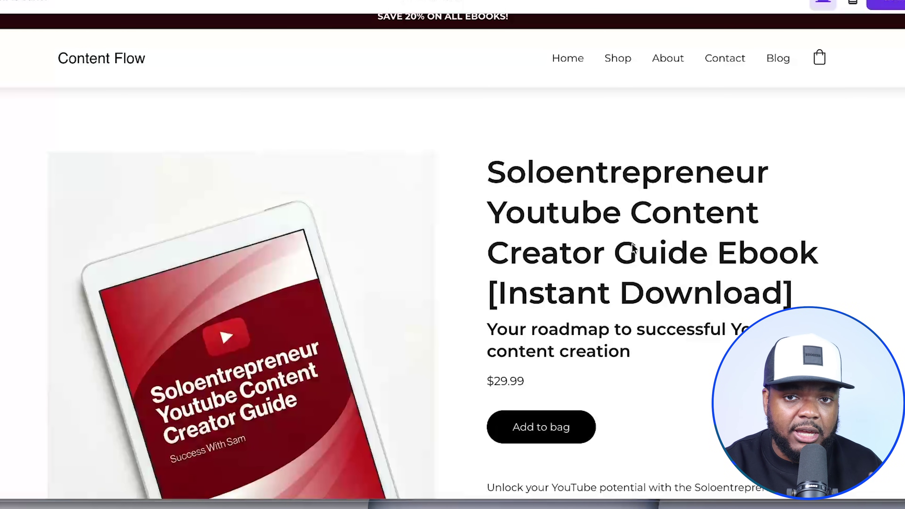
{"action": "scroll", "coordinate": [631, 244], "scroll_direction": "up", "scroll_amount": 1}
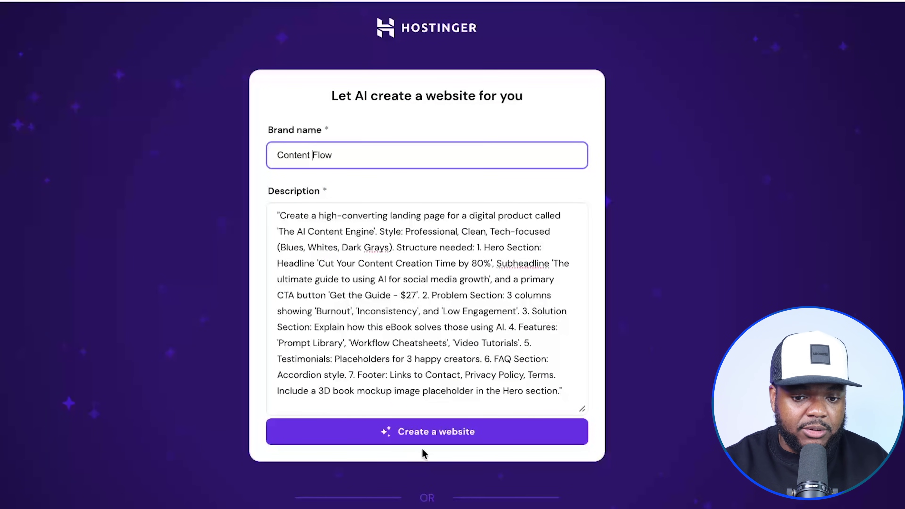
Generate the Content Flow site and scroll its preview down to the ebook product page
{"action": "left_click", "coordinate": [421, 427]}
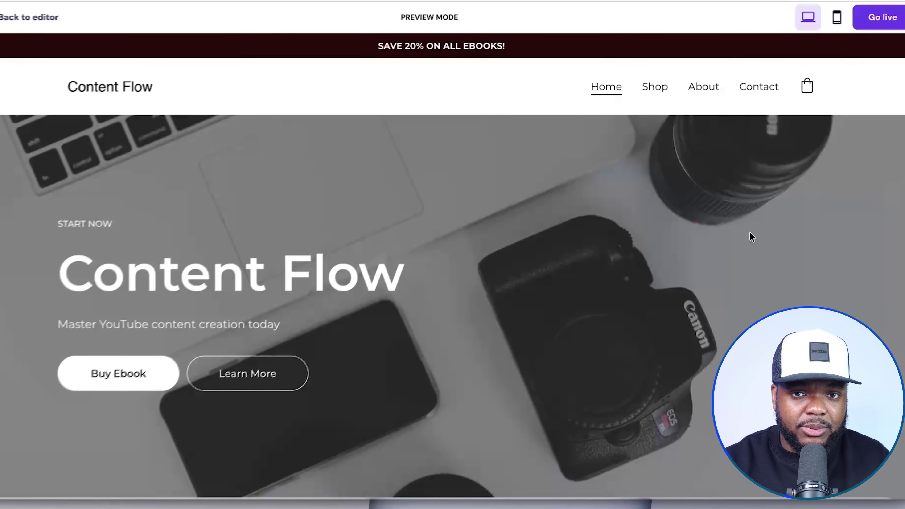
{"action": "scroll", "coordinate": [747, 224], "scroll_direction": "down", "scroll_amount": 1}
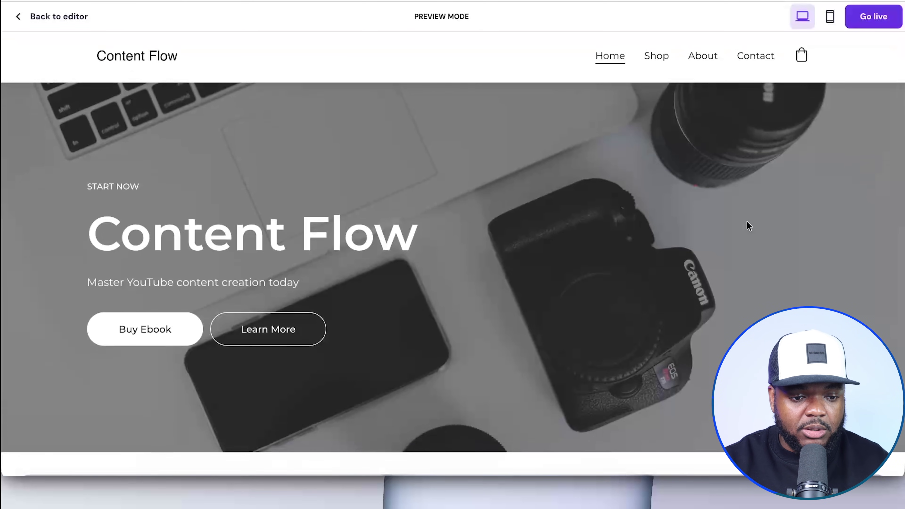
{"action": "scroll", "coordinate": [748, 225], "scroll_direction": "down", "scroll_amount": 2}
{"action": "scroll", "coordinate": [747, 225], "scroll_direction": "down", "scroll_amount": 10}
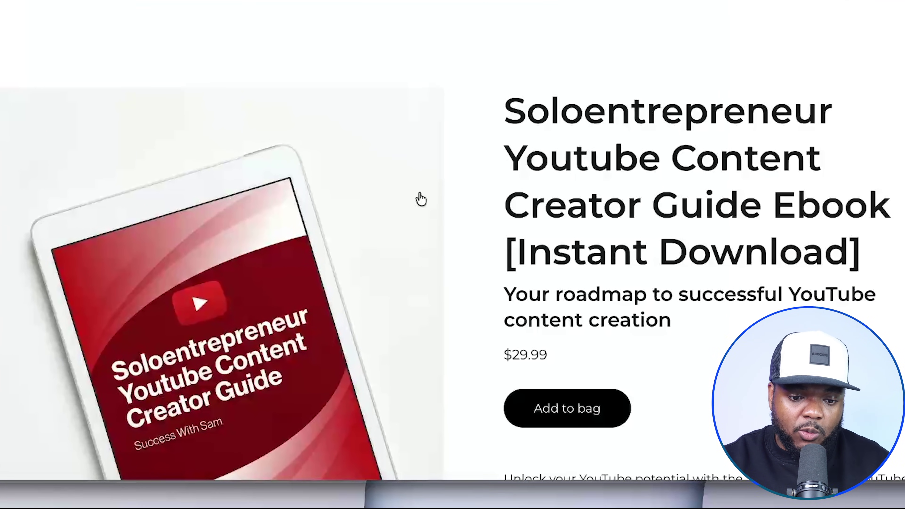
{"action": "scroll", "coordinate": [337, 299], "scroll_direction": "down", "scroll_amount": 3}
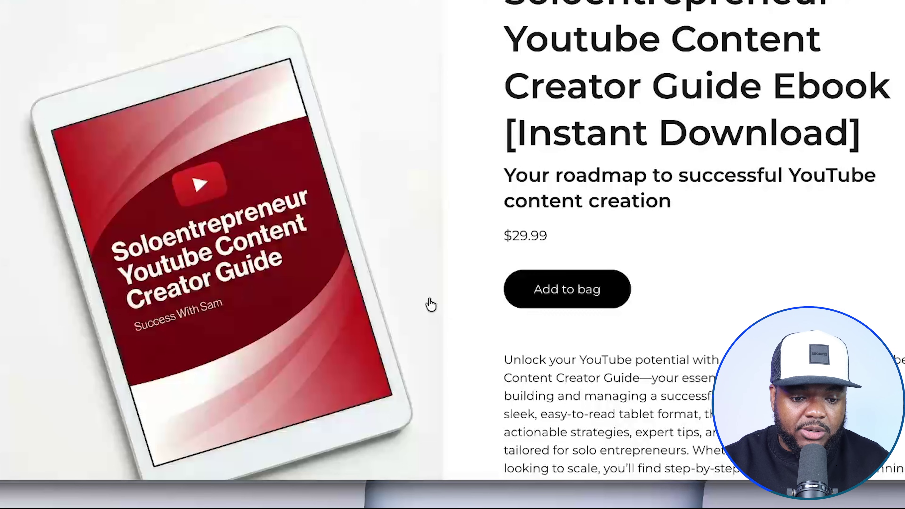
{"action": "scroll", "coordinate": [752, 109], "scroll_direction": "up", "scroll_amount": 3}
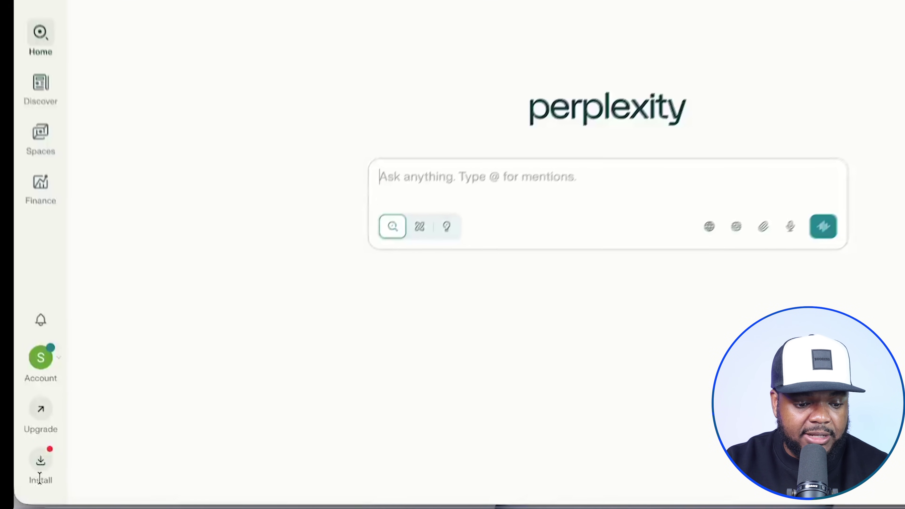
Open Perplexity's downloads page and look over the Comet Browser card
{"action": "left_click", "coordinate": [26, 475]}
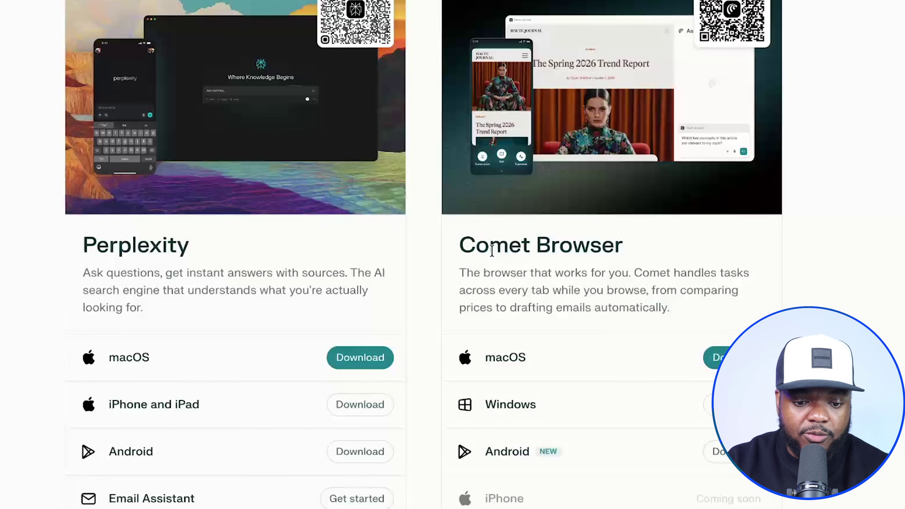
{"action": "left_click_drag", "start_coordinate": [460, 245], "coordinate": [539, 245]}
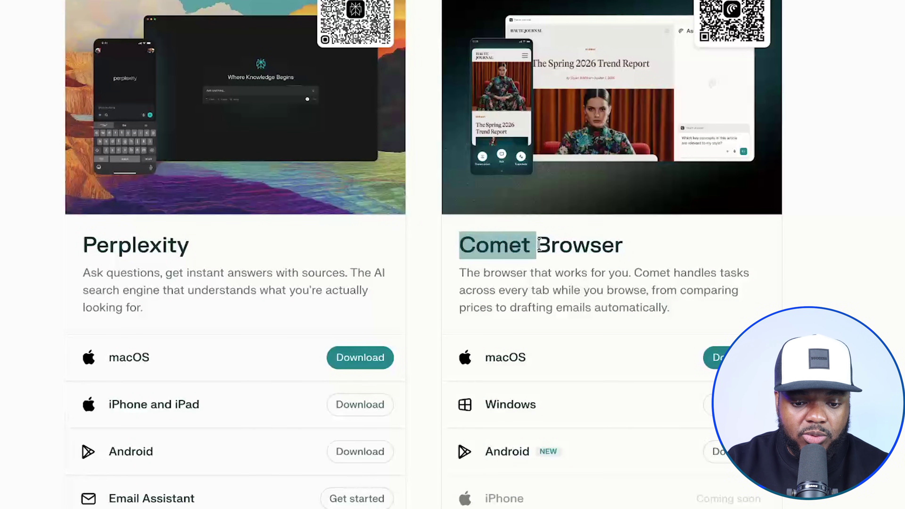
{"action": "left_click", "coordinate": [628, 245]}
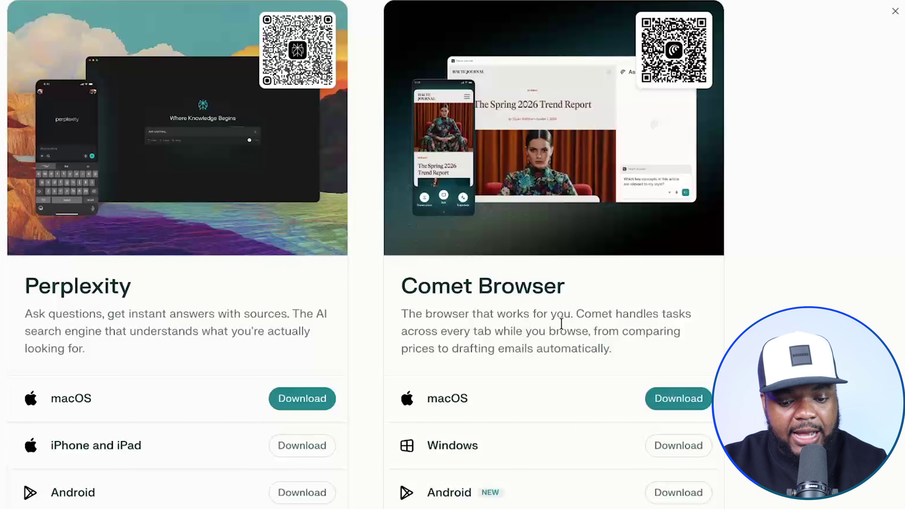
{"action": "scroll", "coordinate": [564, 351], "scroll_direction": "down", "scroll_amount": 1}
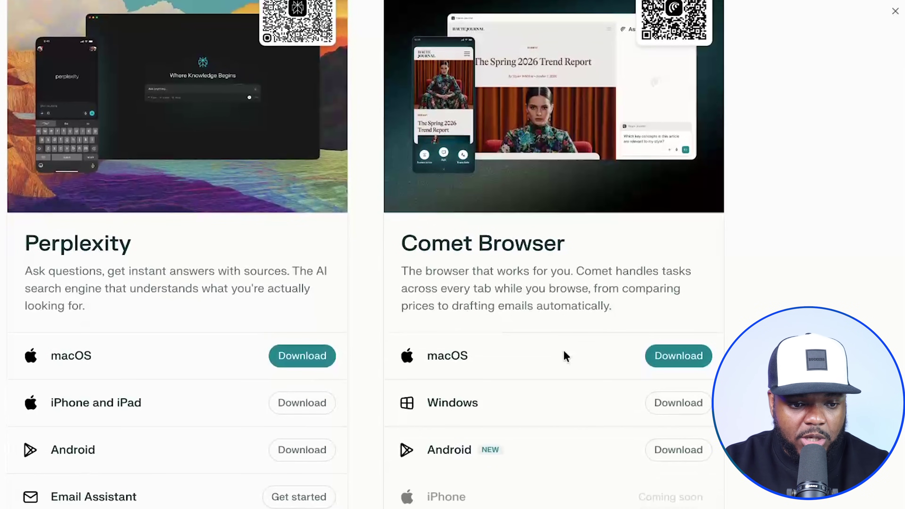
{"action": "scroll", "coordinate": [563, 349], "scroll_direction": "up", "scroll_amount": 1}
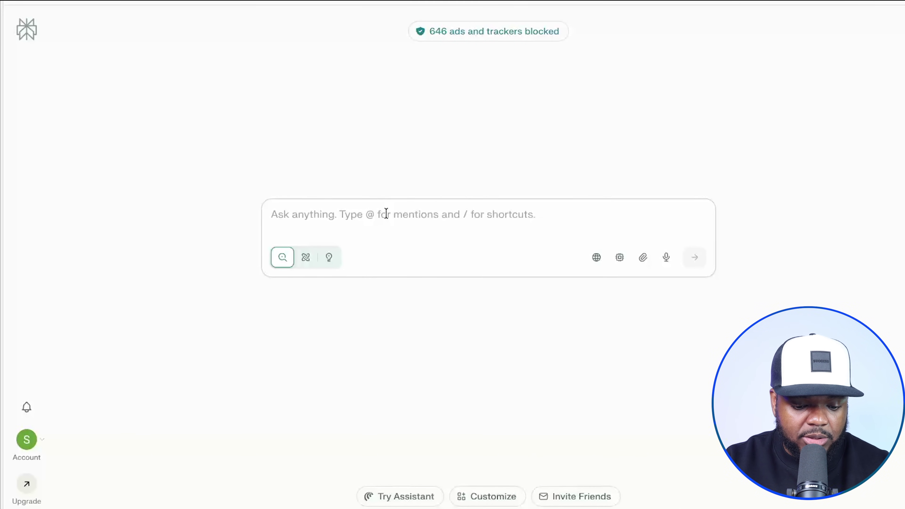
Send Perplexity the question asking for 10 unique ways to rank the Youtube Beginners Guide ebook site
{"action": "type", "text": "I have a website that sells an ebook titled \"Youtube Beginners Guide\" can you tell me 10 unique ways I can get this website ranked in the Google search results?"}
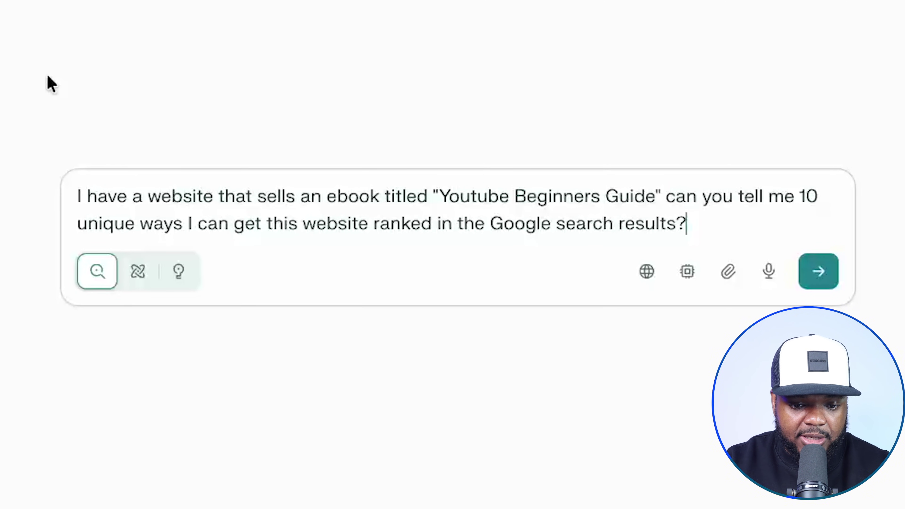
{"action": "left_click_drag", "start_coordinate": [441, 196], "coordinate": [627, 197]}
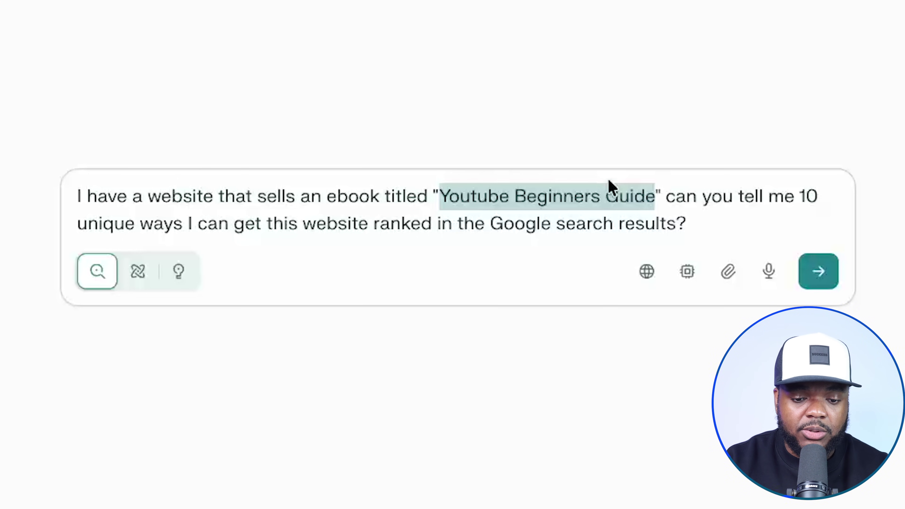
{"action": "left_click", "coordinate": [729, 233]}
{"action": "left_click", "coordinate": [824, 279]}
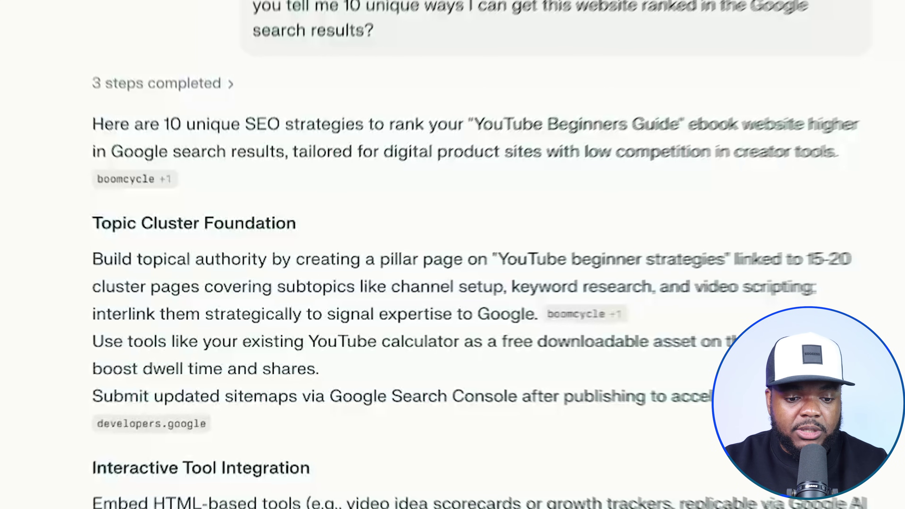
{"action": "scroll", "coordinate": [838, 166], "scroll_direction": "down", "scroll_amount": 8}
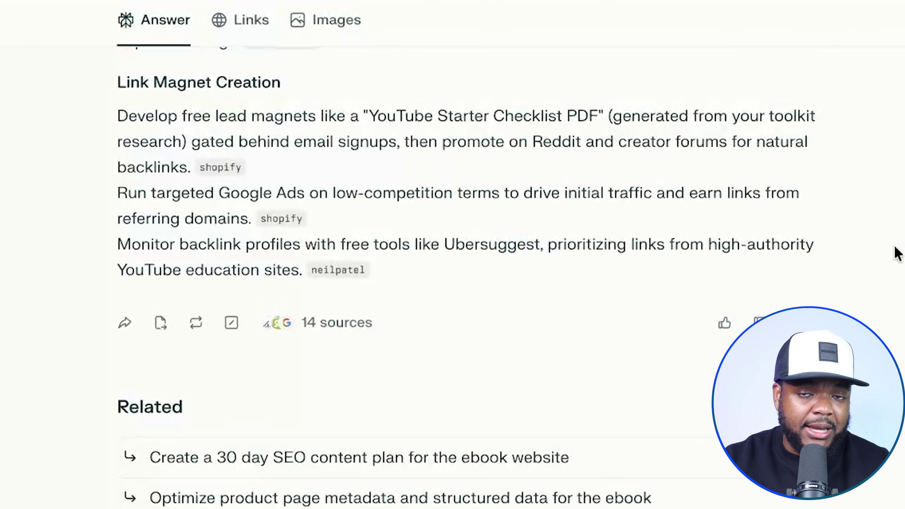
Scroll back up through Perplexity's 10 ranking suggestions
{"action": "scroll", "coordinate": [885, 249], "scroll_direction": "up", "scroll_amount": 10}
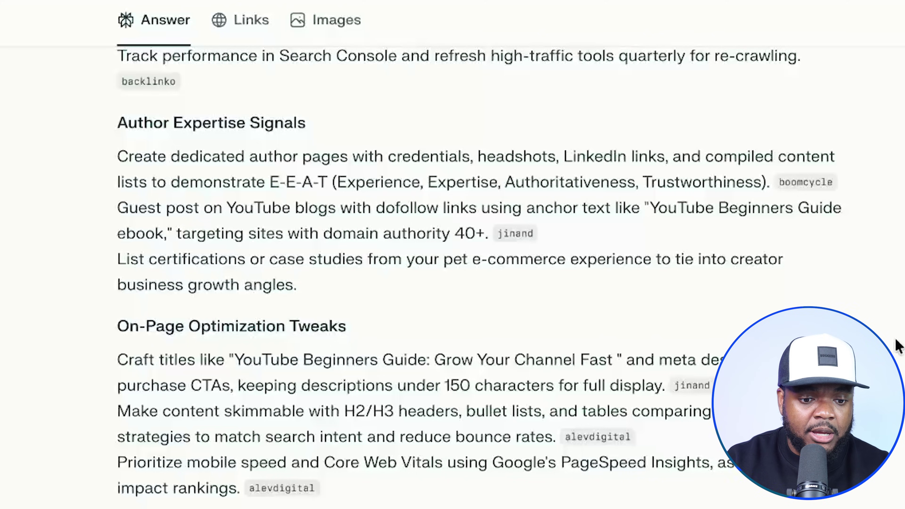
{"action": "scroll", "coordinate": [897, 351], "scroll_direction": "up", "scroll_amount": 10}
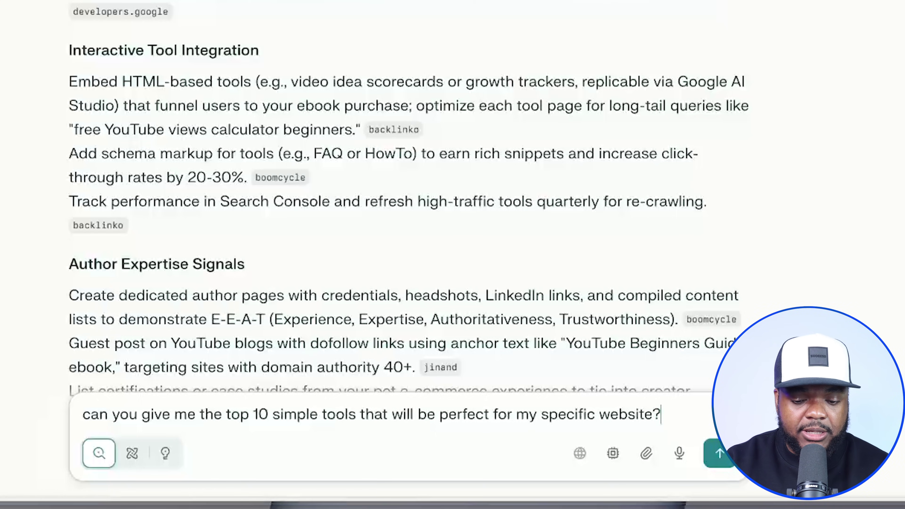
Send the top 10 simple tools follow-up, then paste another prepared follow-up question
{"action": "left_click", "coordinate": [722, 457]}
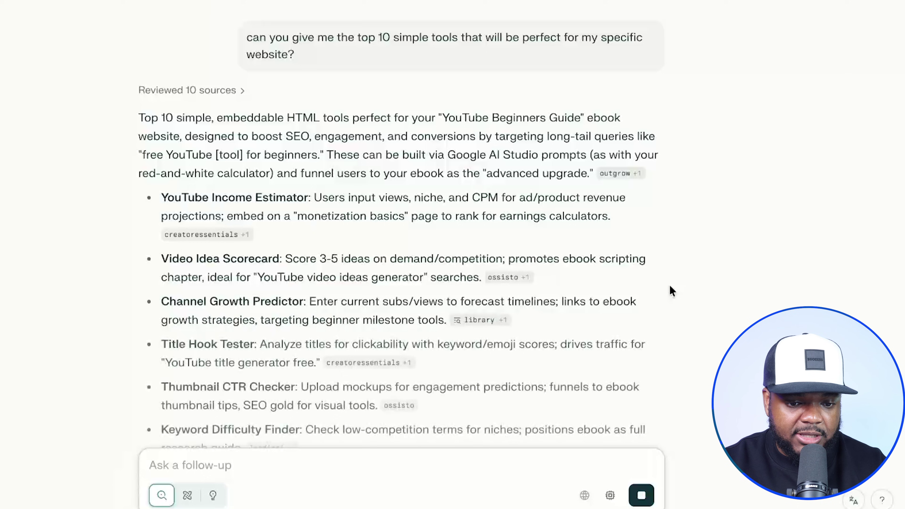
{"action": "scroll", "coordinate": [641, 307], "scroll_direction": "down", "scroll_amount": 3}
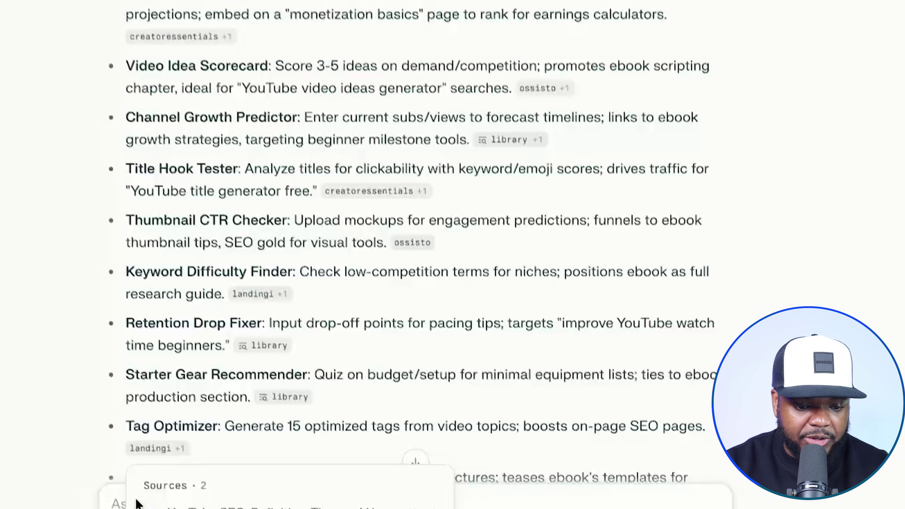
{"action": "left_click", "coordinate": [118, 502]}
{"action": "type", "text": "Can you list the top 10 websites ranked in the Google search results within my niche that have simple toolkits that I can replicate using Google AI studio to build"}
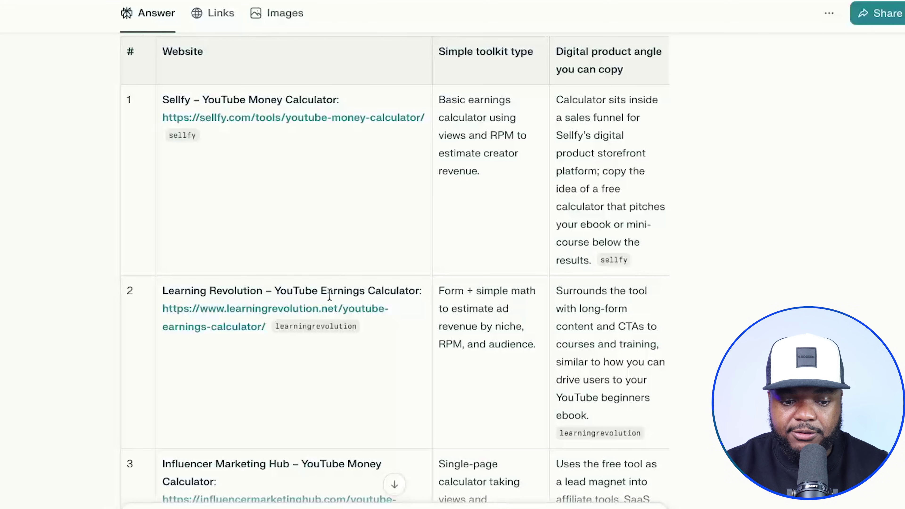
Open the Sellfy YouTube Money Calculator link from row 1 of the answer table
{"action": "scroll", "coordinate": [328, 341], "scroll_direction": "down", "scroll_amount": 5}
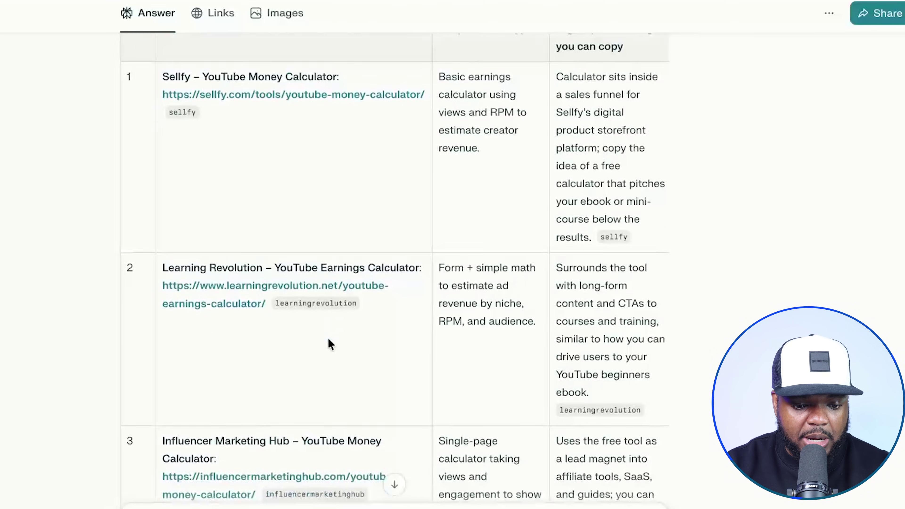
{"action": "scroll", "coordinate": [328, 340], "scroll_direction": "up", "scroll_amount": 5}
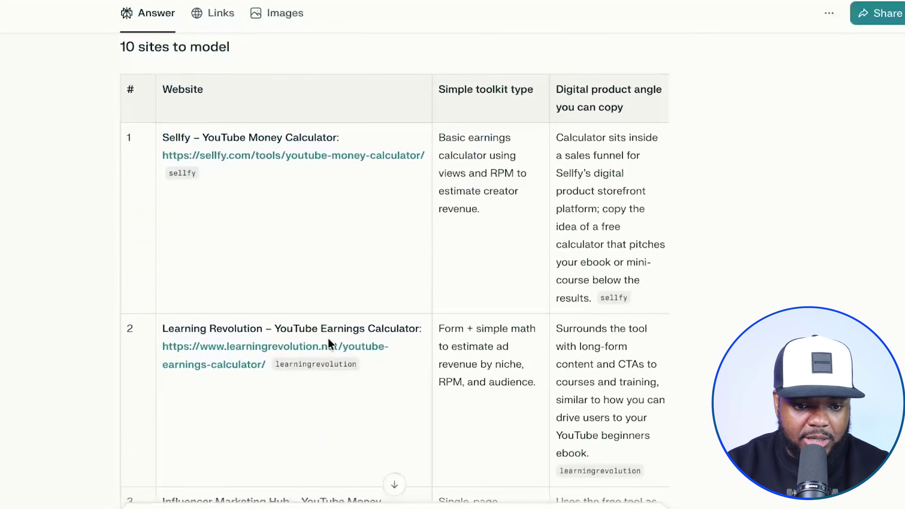
{"action": "left_click", "coordinate": [282, 104]}
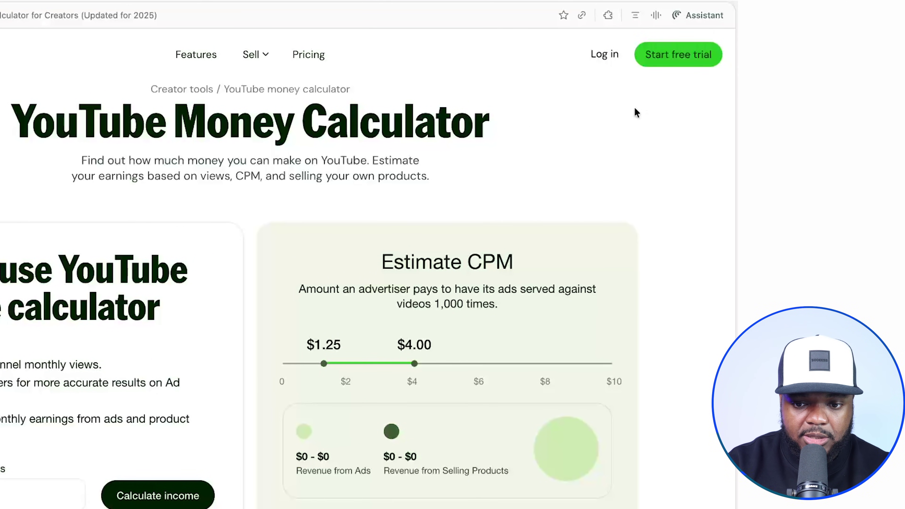
Open the Assistant side panel next to the Sellfy calculator page
{"action": "left_click", "coordinate": [702, 16]}
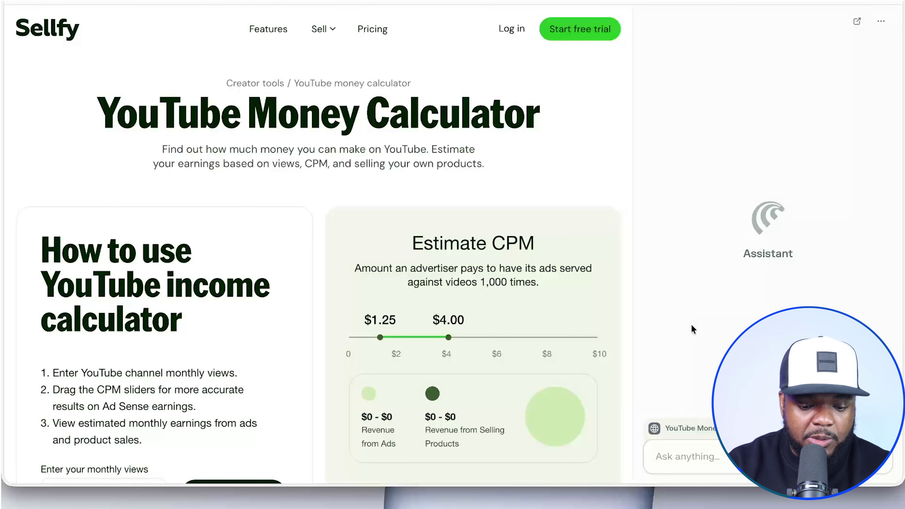
Ask the assistant to test the Sellfy calculator with 50,000 monthly views
{"action": "type", "text": "scan this website and test out this tool for a channel that gets 50,000 views per month"}
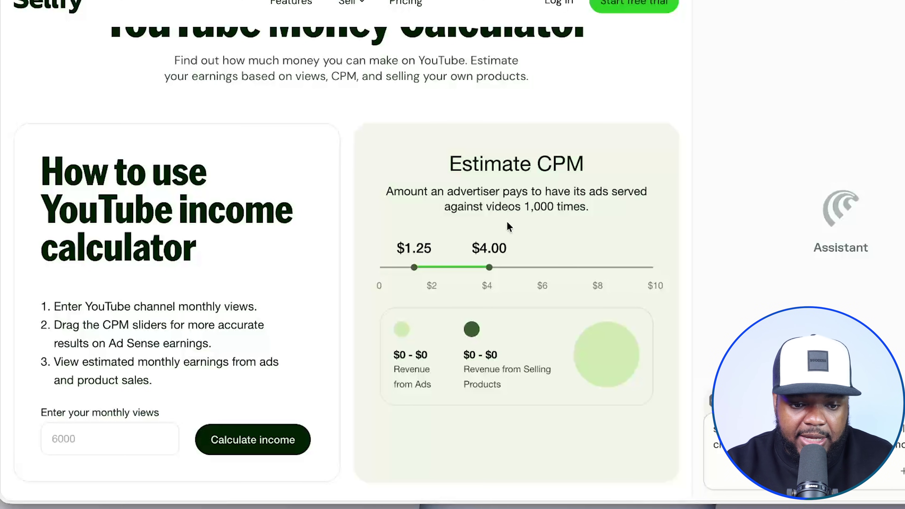
{"action": "scroll", "coordinate": [507, 222], "scroll_direction": "up", "scroll_amount": 2}
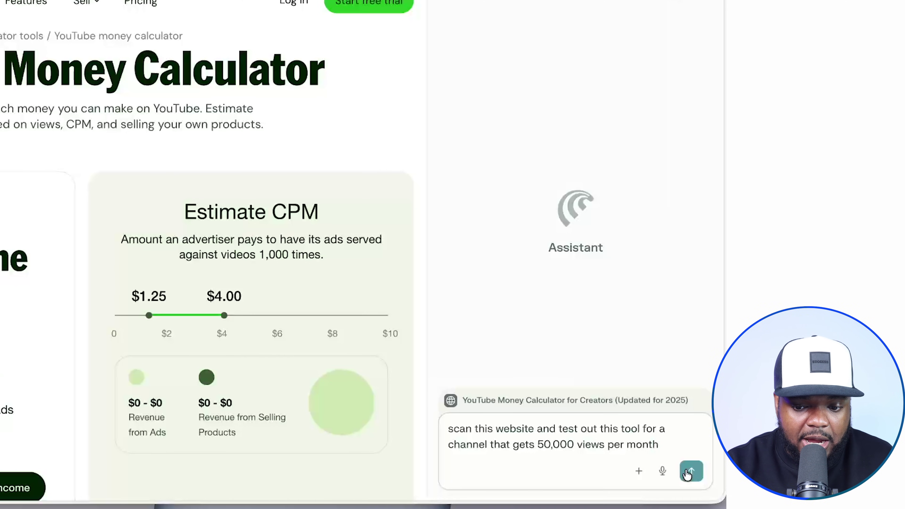
{"action": "left_click", "coordinate": [691, 471]}
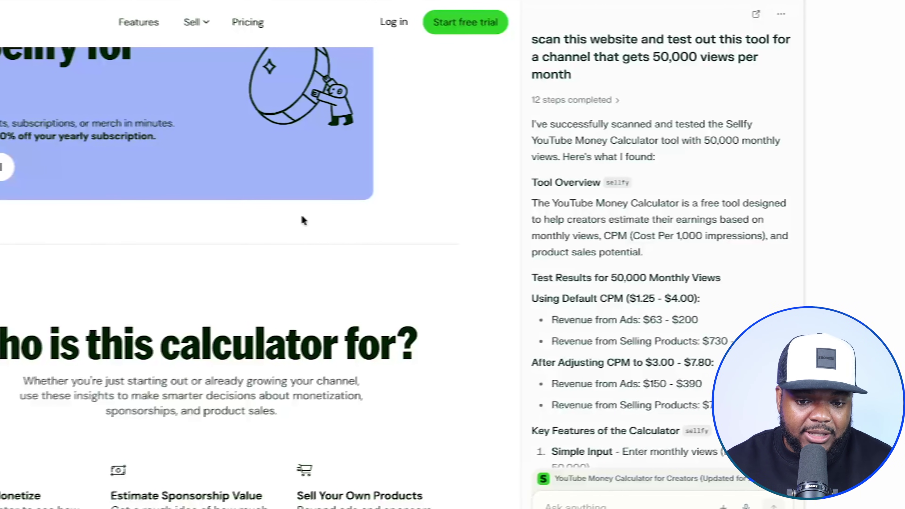
Scroll the assistant's Test Results to read the $730–$3,480 product revenue and feature list
{"action": "scroll", "coordinate": [586, 202], "scroll_direction": "down", "scroll_amount": 5}
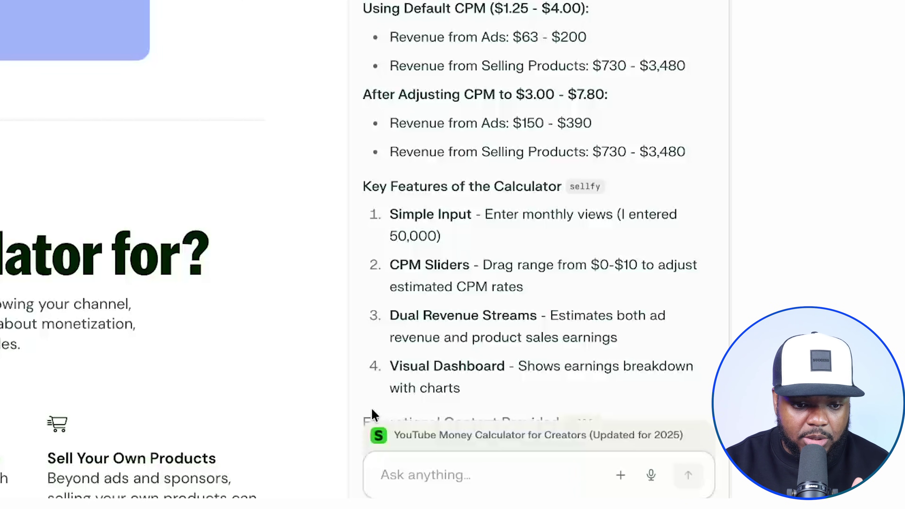
Request a full Google AI Studio prompt for building a similar YouTube Calculator
{"action": "type", "text": "now give me a full prompt for Google ai studio to build a similar Youtube Calculator that functions in the same way and it will be html based and simplistic for me to embed on my website using a red and white colour code"}
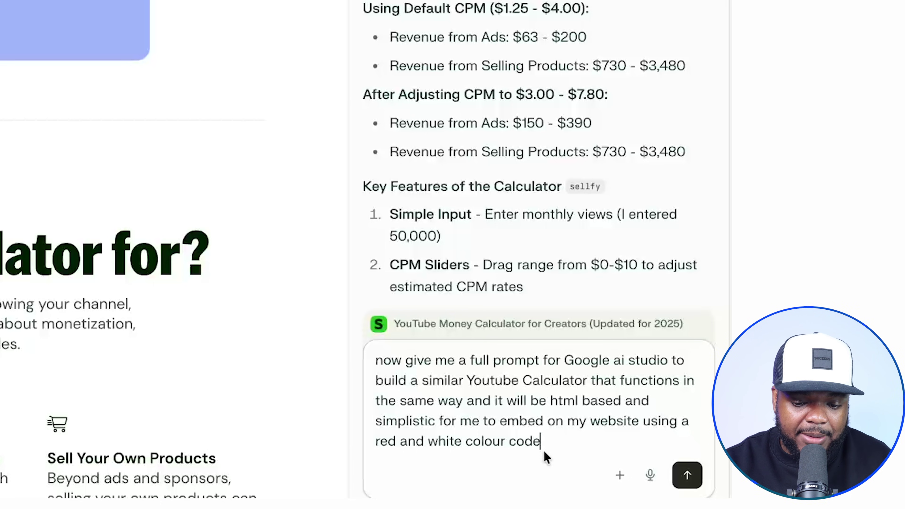
{"action": "left_click", "coordinate": [688, 475]}
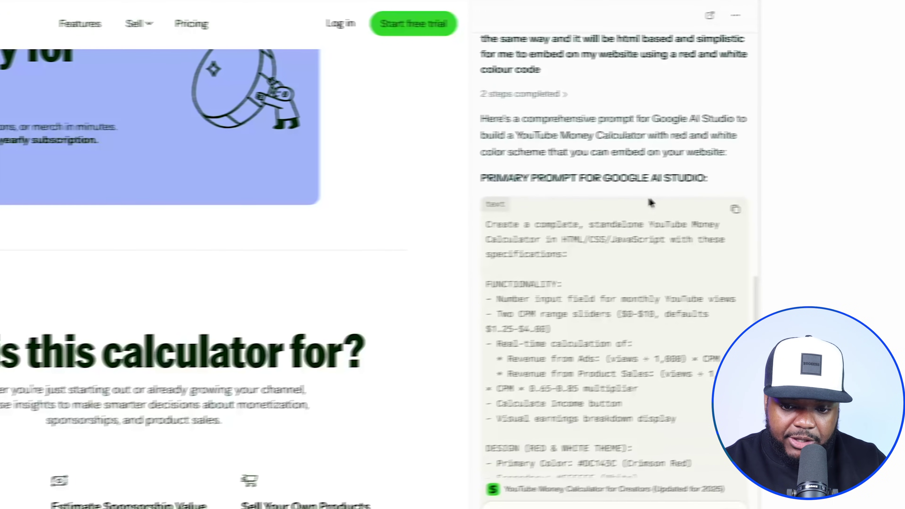
Scroll through the assistant's generated calculator prompt
{"action": "scroll", "coordinate": [584, 275], "scroll_direction": "down", "scroll_amount": 2}
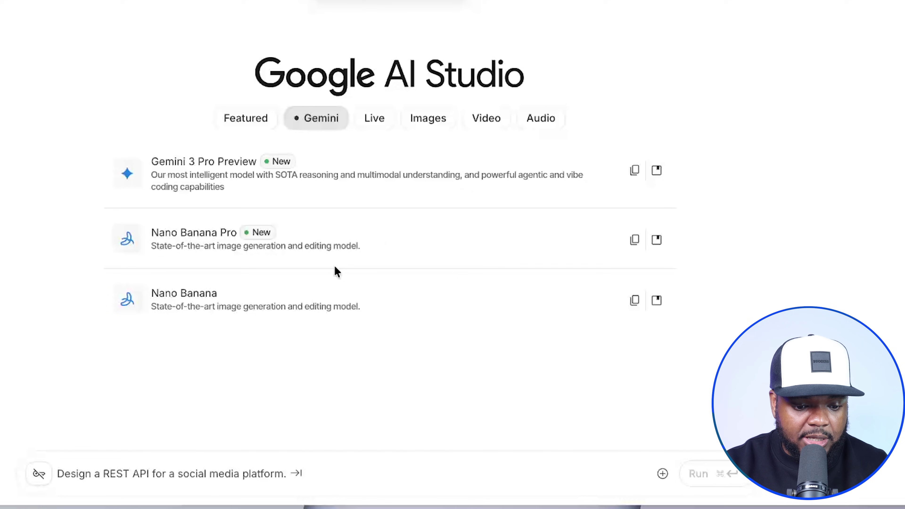
Paste the YouTube Money Calculator prompt into Google AI Studio and run it
{"action": "left_click", "coordinate": [114, 472]}
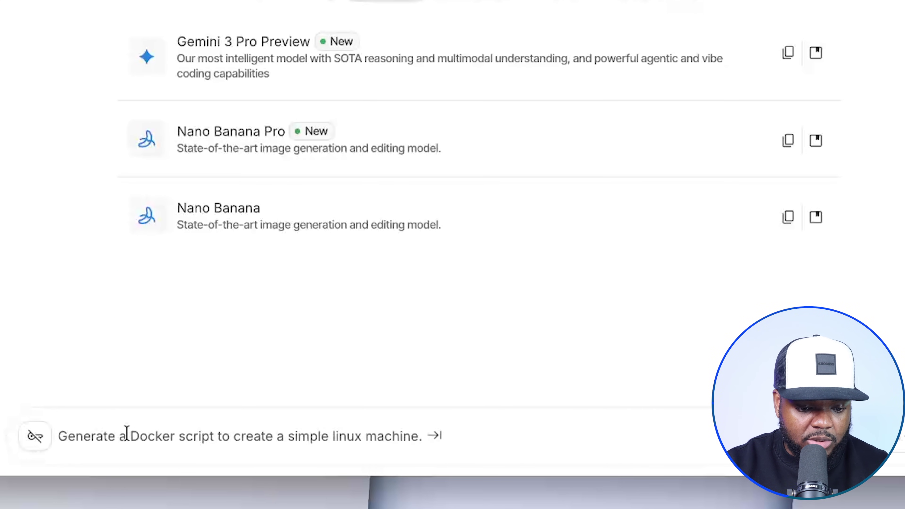
{"action": "key", "text": "ctrl+v"}
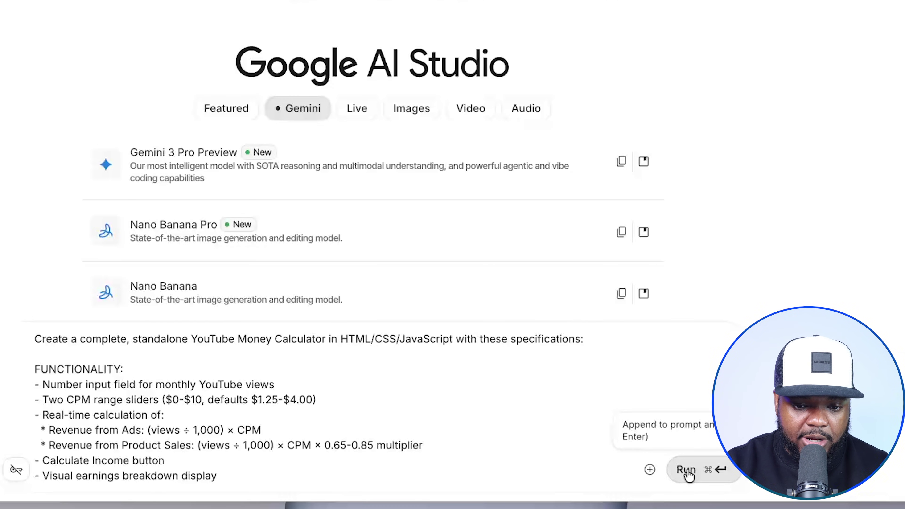
{"action": "left_click", "coordinate": [686, 470]}
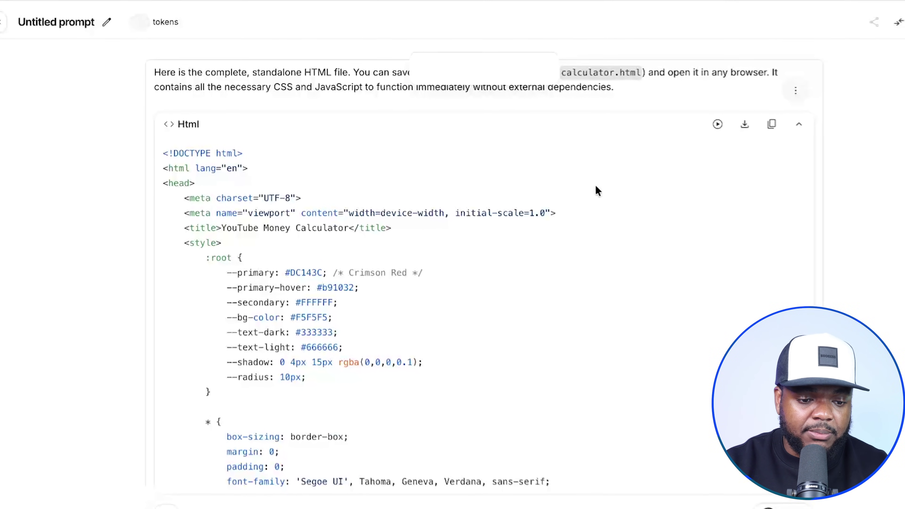
Scroll through the generated calculator HTML code block
{"action": "scroll", "coordinate": [606, 189], "scroll_direction": "down", "scroll_amount": 10}
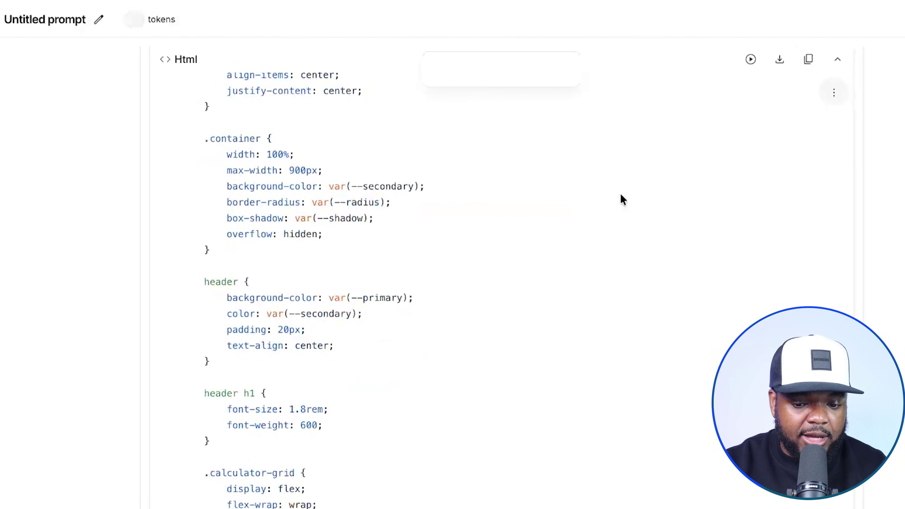
{"action": "scroll", "coordinate": [620, 195], "scroll_direction": "down", "scroll_amount": 20}
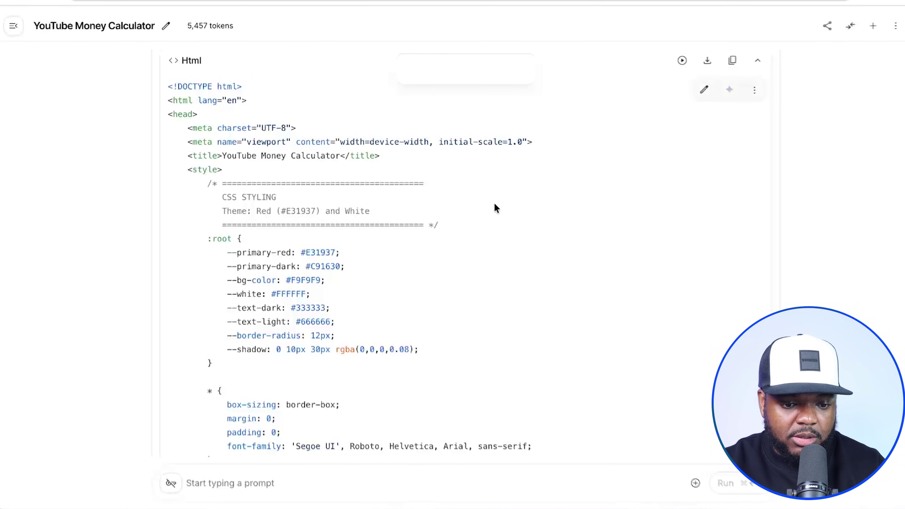
{"action": "scroll", "coordinate": [509, 215], "scroll_direction": "down", "scroll_amount": 15}
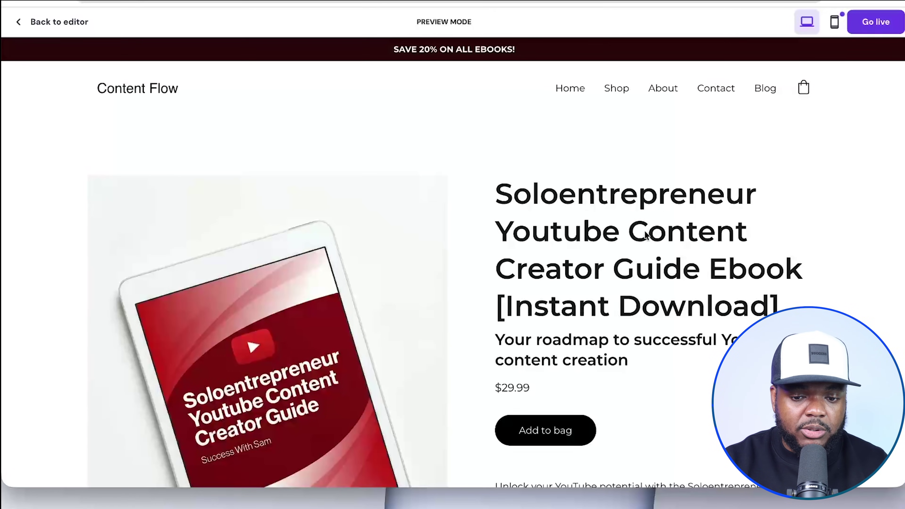
Back in the editor, add an AI-generated page and paste the YouTube earnings calculator description
{"action": "left_click", "coordinate": [71, 20]}
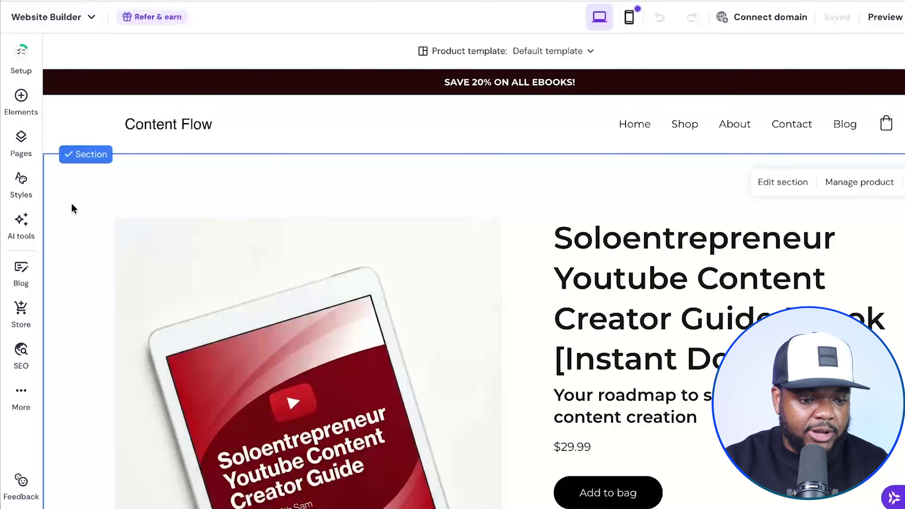
{"action": "left_click", "coordinate": [21, 143]}
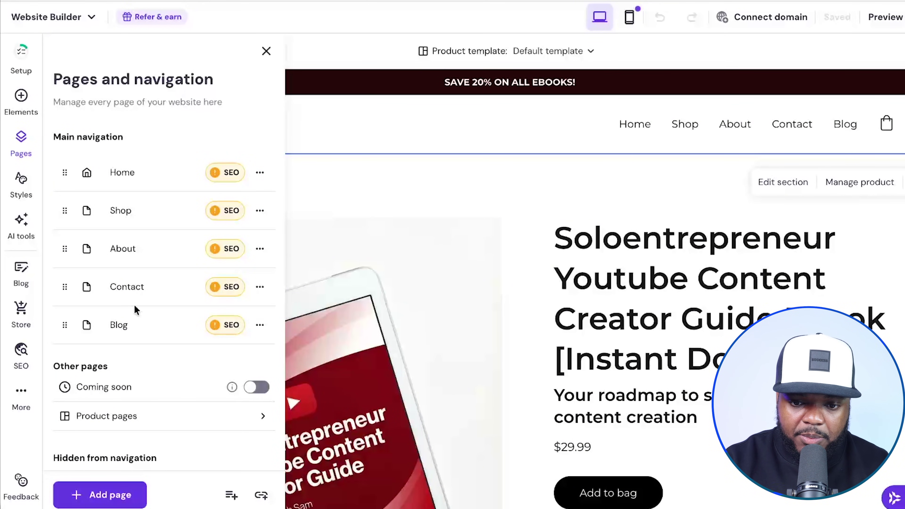
{"action": "left_click", "coordinate": [109, 496]}
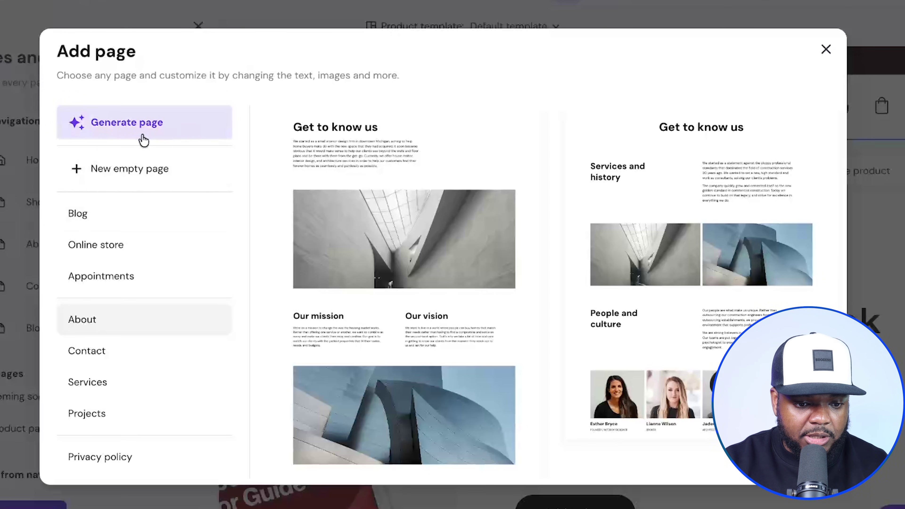
{"action": "left_click", "coordinate": [103, 139]}
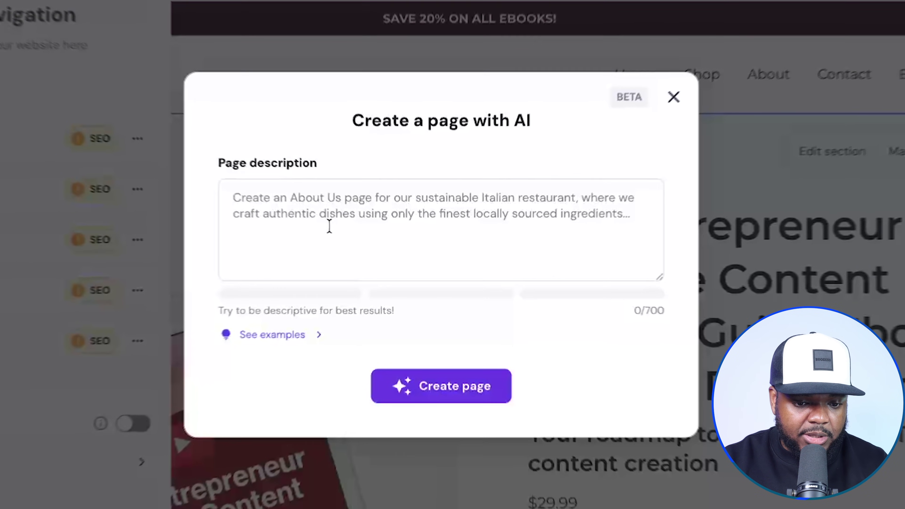
{"action": "left_click", "coordinate": [329, 225]}
{"action": "type", "text": "I will be uploading a youtube calculator to this page that will help visitors estimate their earnings based on the views of the channel"}
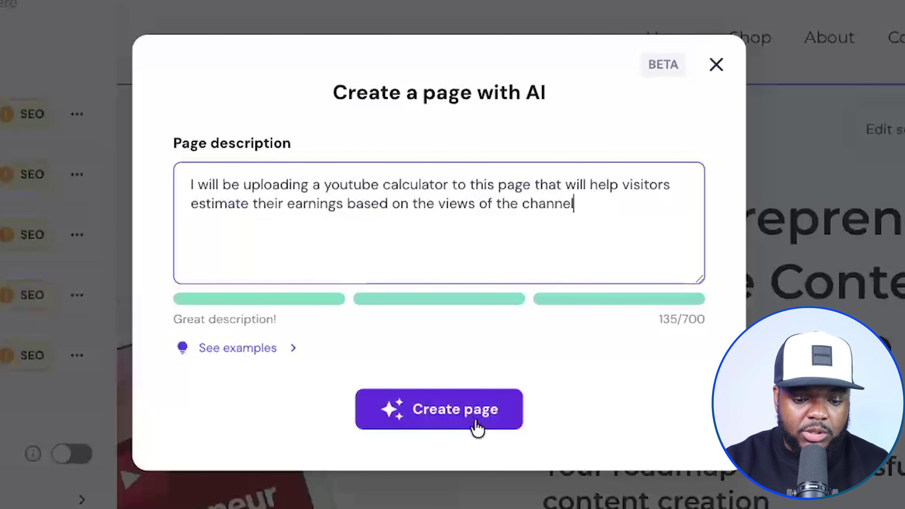
Create the page and scroll through the generated Earnings Estimator hero and FAQs
{"action": "left_click", "coordinate": [452, 426]}
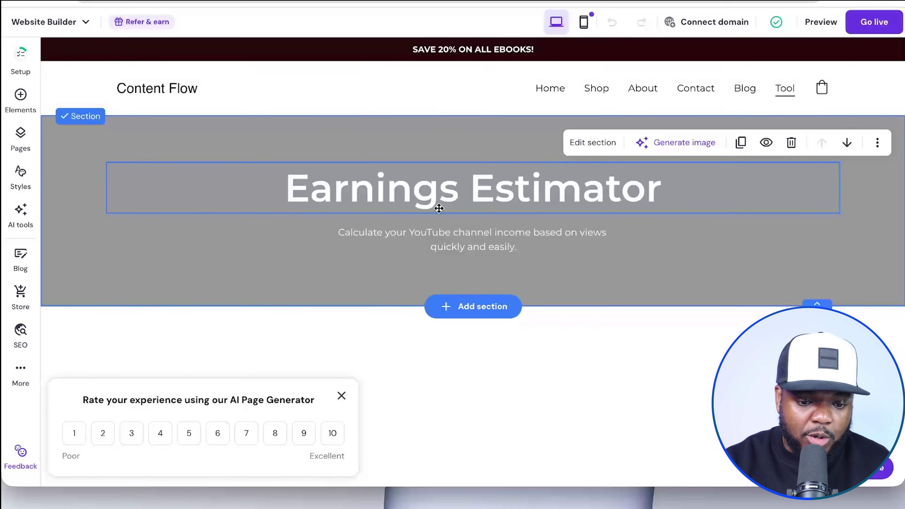
{"action": "scroll", "coordinate": [491, 118], "scroll_direction": "down", "scroll_amount": 10}
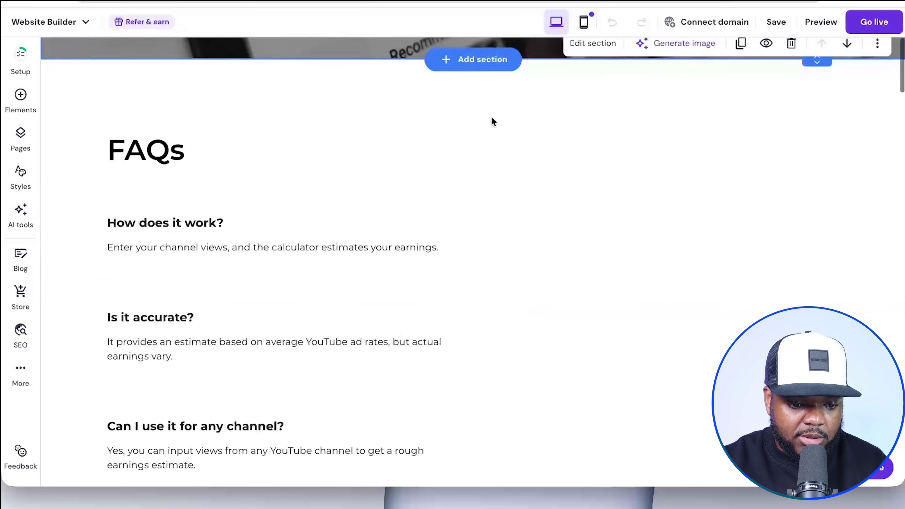
{"action": "scroll", "coordinate": [491, 118], "scroll_direction": "down", "scroll_amount": 8}
{"action": "scroll", "coordinate": [492, 118], "scroll_direction": "up", "scroll_amount": 15}
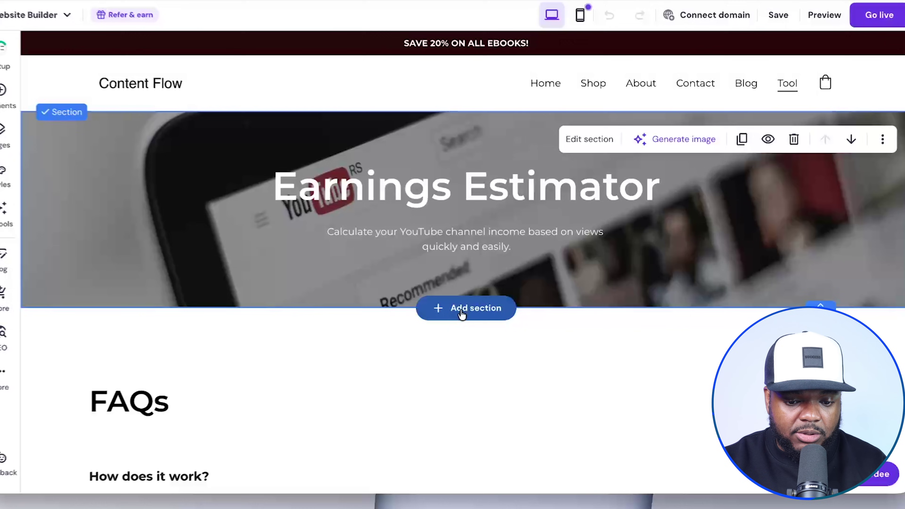
Insert an empty section below the hero and embed the calculator HTML in an Embed code element
{"action": "left_click", "coordinate": [456, 310]}
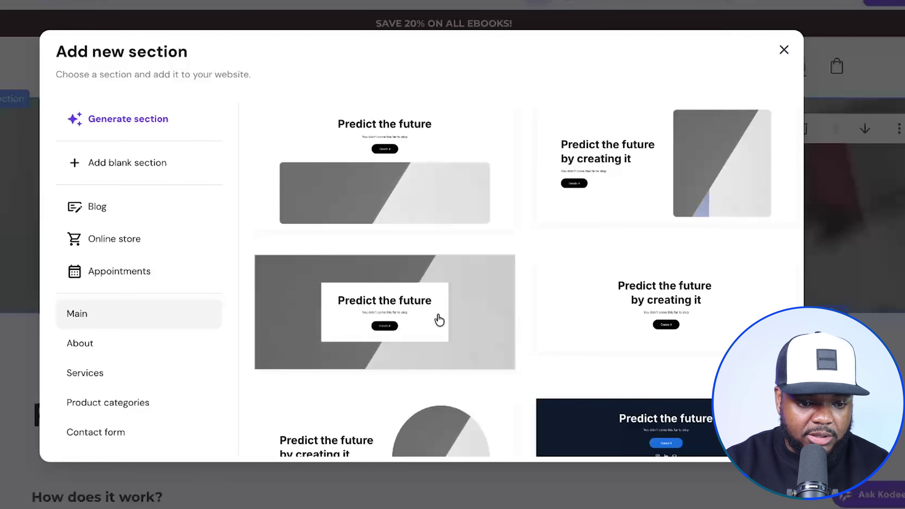
{"action": "left_click", "coordinate": [130, 168]}
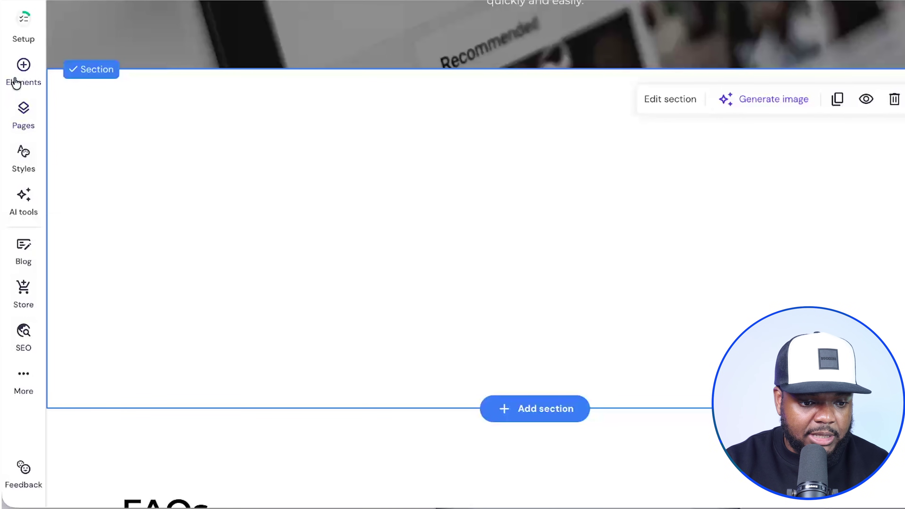
{"action": "left_click", "coordinate": [15, 83]}
{"action": "scroll", "coordinate": [135, 297], "scroll_direction": "down", "scroll_amount": 1}
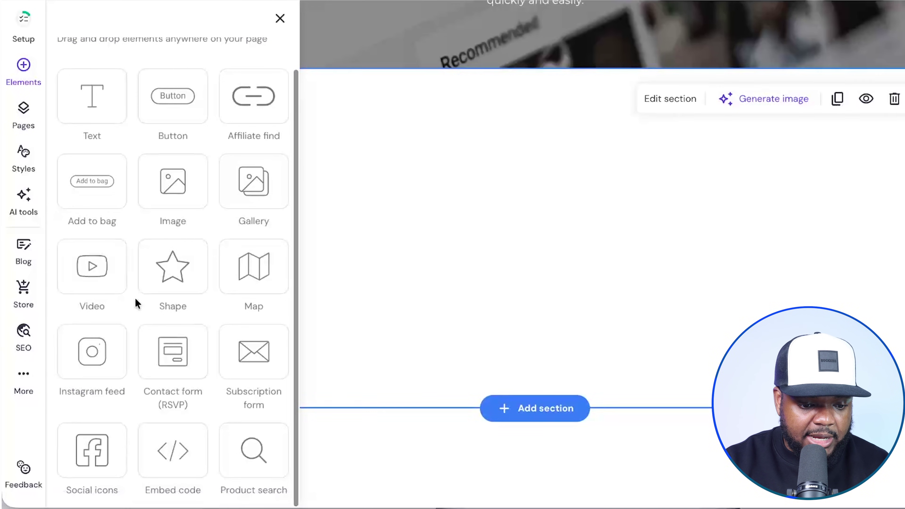
{"action": "left_click", "coordinate": [173, 451]}
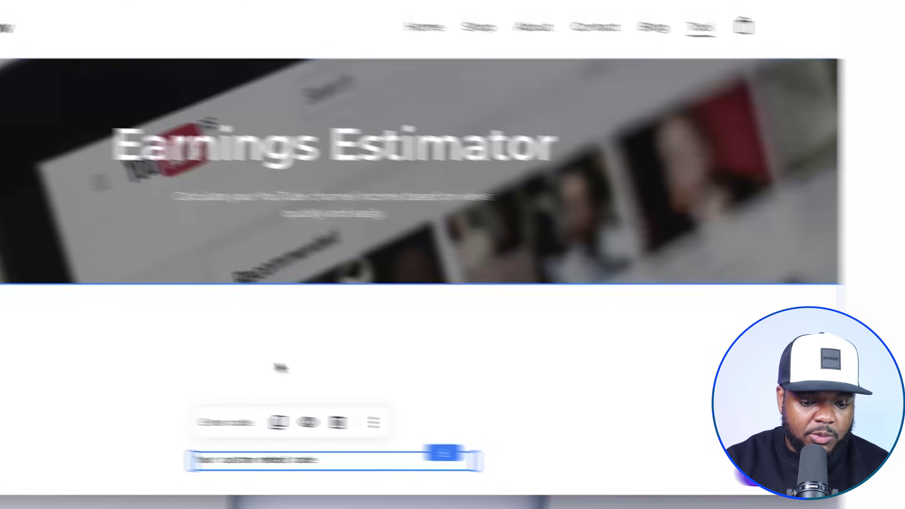
{"action": "left_click", "coordinate": [225, 423]}
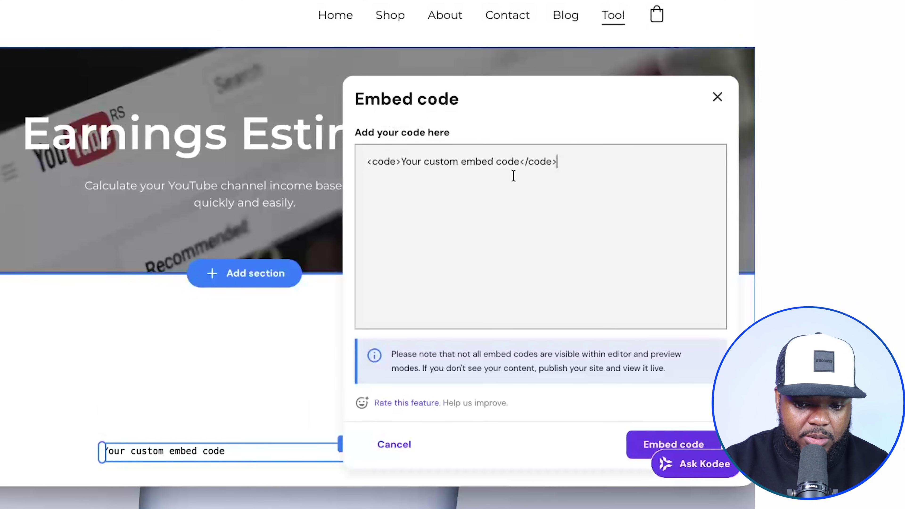
{"action": "key", "text": "ctrl+a"}
{"action": "key", "text": "ctrl+v"}
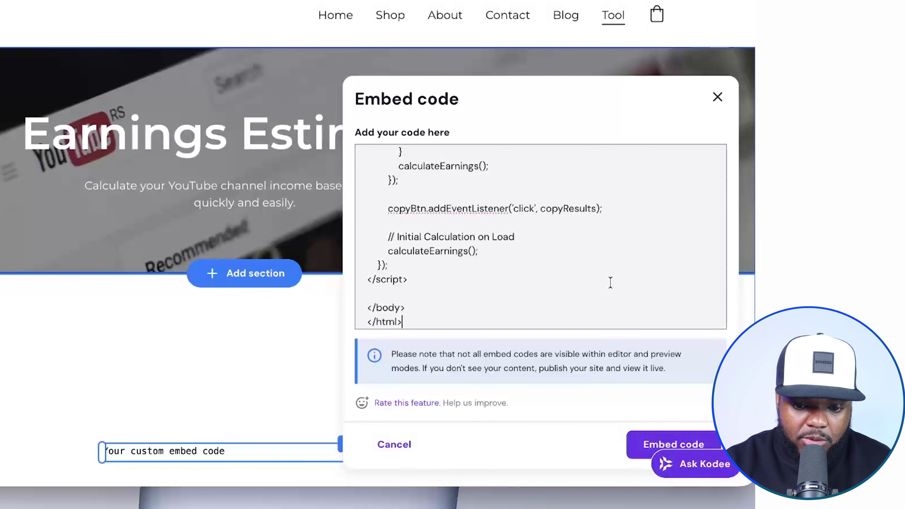
{"action": "left_click", "coordinate": [646, 450]}
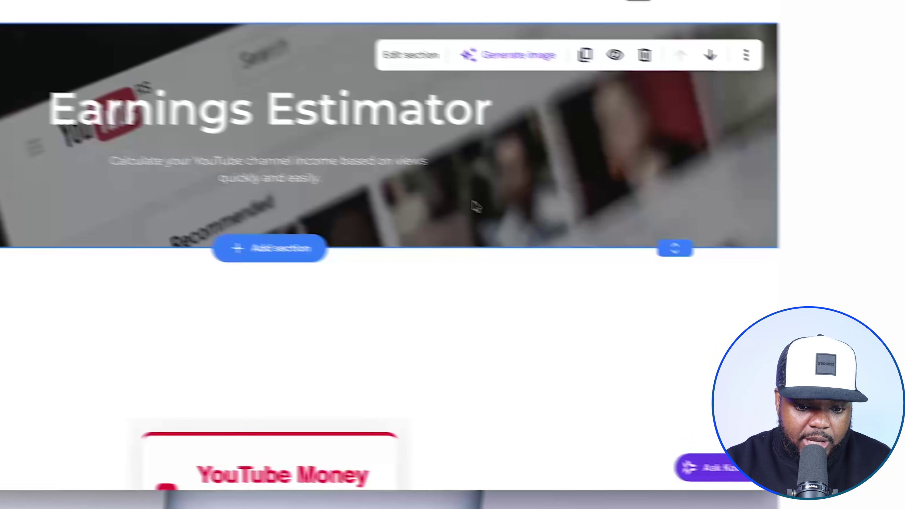
Stretch the embedded calculator block to the full section width on both sides
{"action": "scroll", "coordinate": [628, 234], "scroll_direction": "down", "scroll_amount": 10}
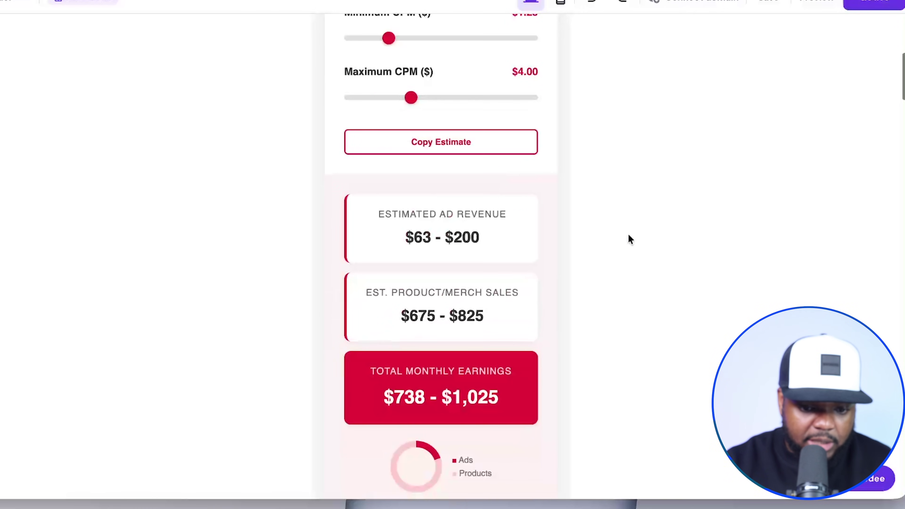
{"action": "scroll", "coordinate": [628, 234], "scroll_direction": "up", "scroll_amount": 10}
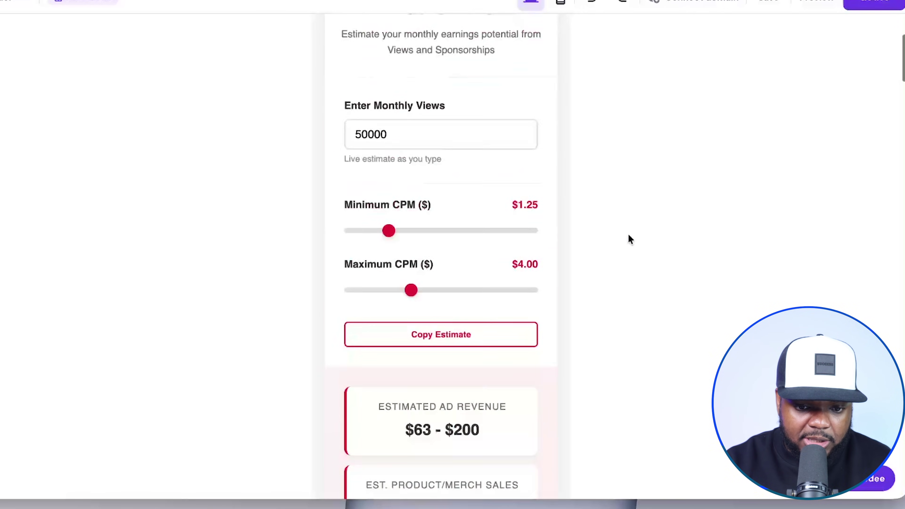
{"action": "left_click", "coordinate": [565, 277]}
{"action": "left_click_drag", "start_coordinate": [569, 279], "coordinate": [836, 278]}
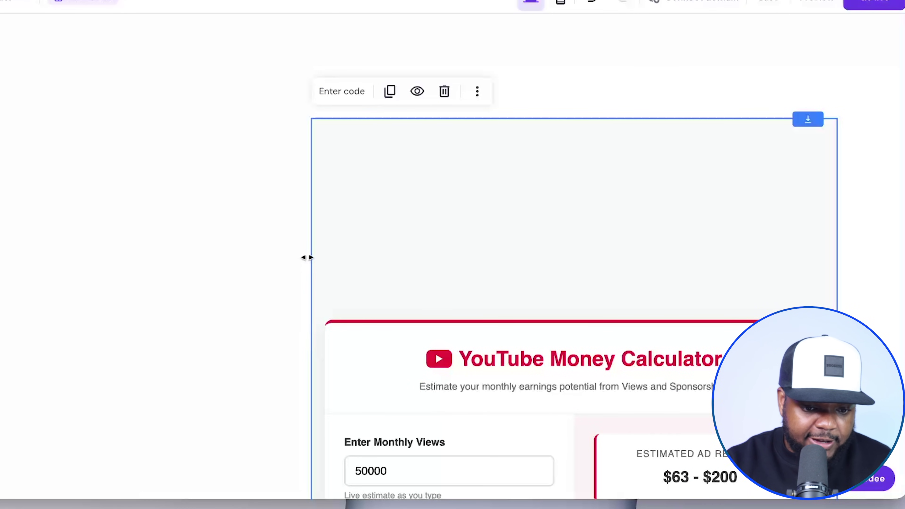
{"action": "left_click_drag", "start_coordinate": [307, 257], "coordinate": [3, 256]}
Reduce the Earnings Estimator hero section's height
{"action": "scroll", "coordinate": [306, 272], "scroll_direction": "down", "scroll_amount": 3}
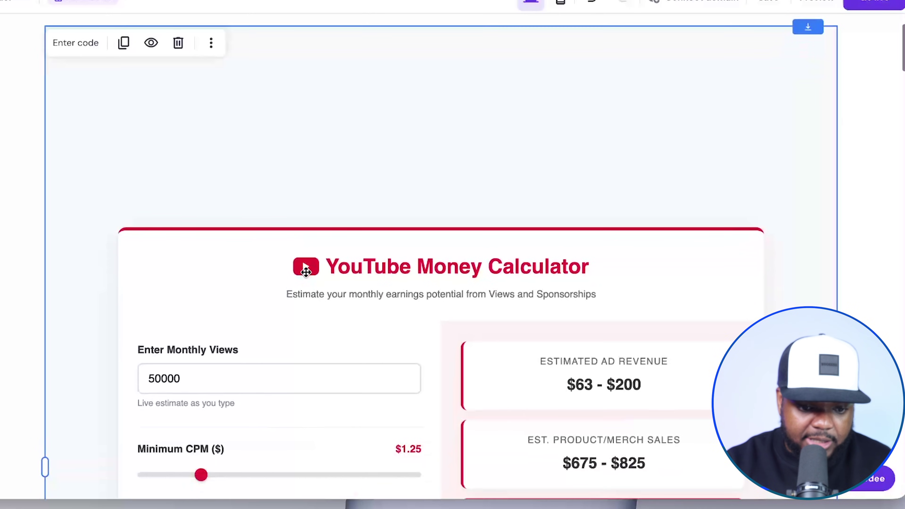
{"action": "scroll", "coordinate": [306, 271], "scroll_direction": "down", "scroll_amount": 12}
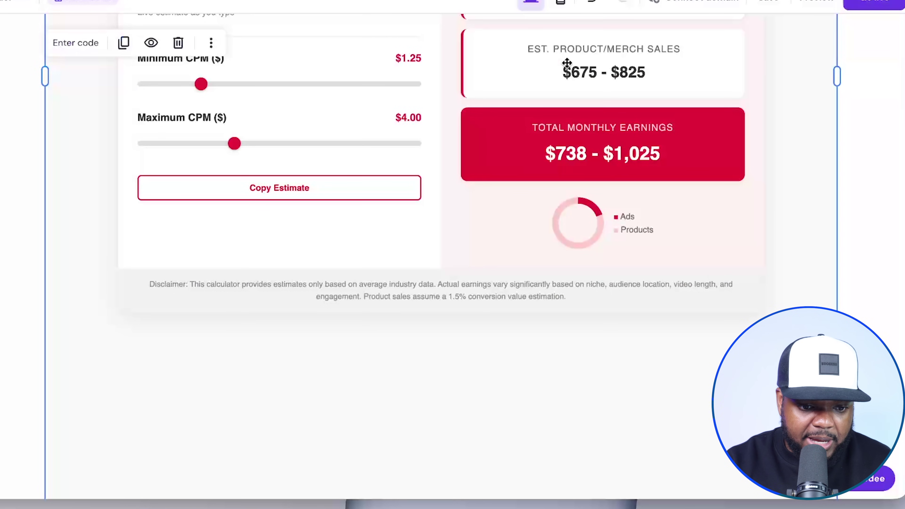
{"action": "scroll", "coordinate": [299, 135], "scroll_direction": "down", "scroll_amount": 6}
{"action": "scroll", "coordinate": [299, 136], "scroll_direction": "up", "scroll_amount": 20}
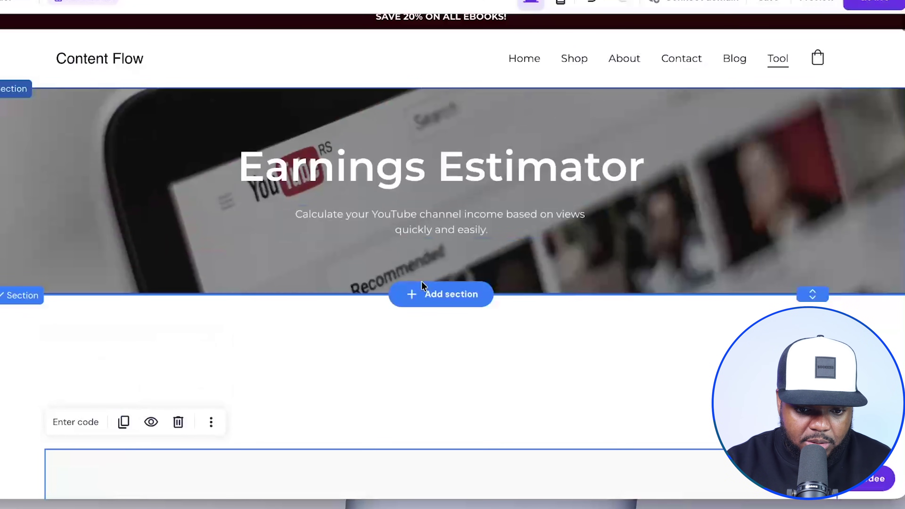
{"action": "left_click_drag", "start_coordinate": [811, 293], "coordinate": [816, 165]}
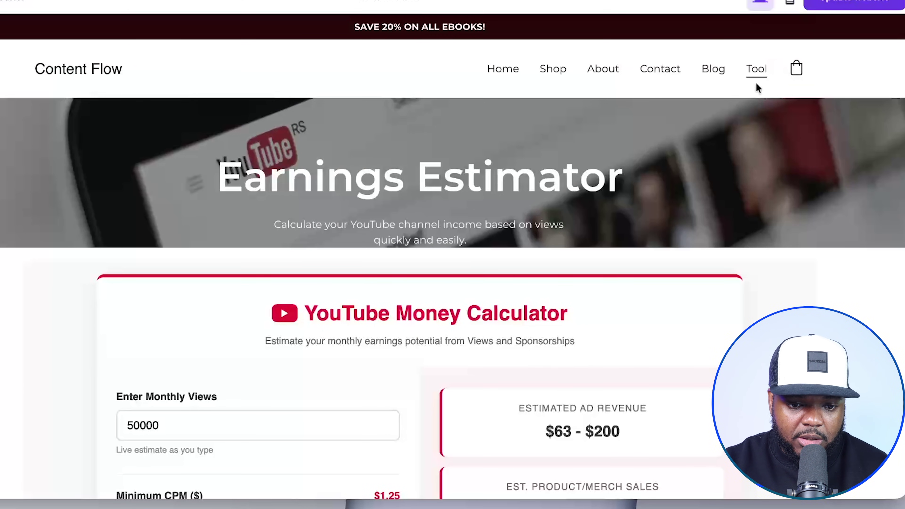
In preview, change the calculator's Monthly Views from 50000 to 100000
{"action": "scroll", "coordinate": [765, 197], "scroll_direction": "down", "scroll_amount": 10}
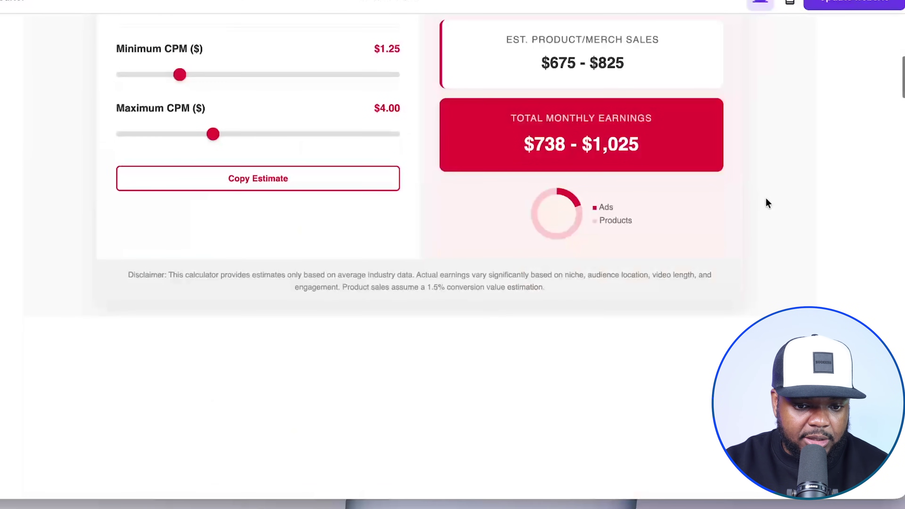
{"action": "scroll", "coordinate": [764, 197], "scroll_direction": "up", "scroll_amount": 6}
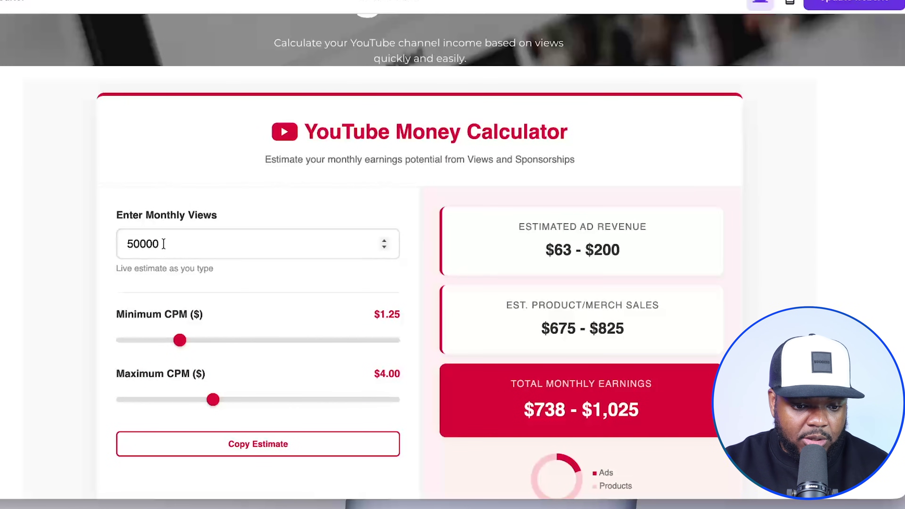
{"action": "left_click", "coordinate": [162, 248]}
{"action": "double_click", "coordinate": [153, 246]}
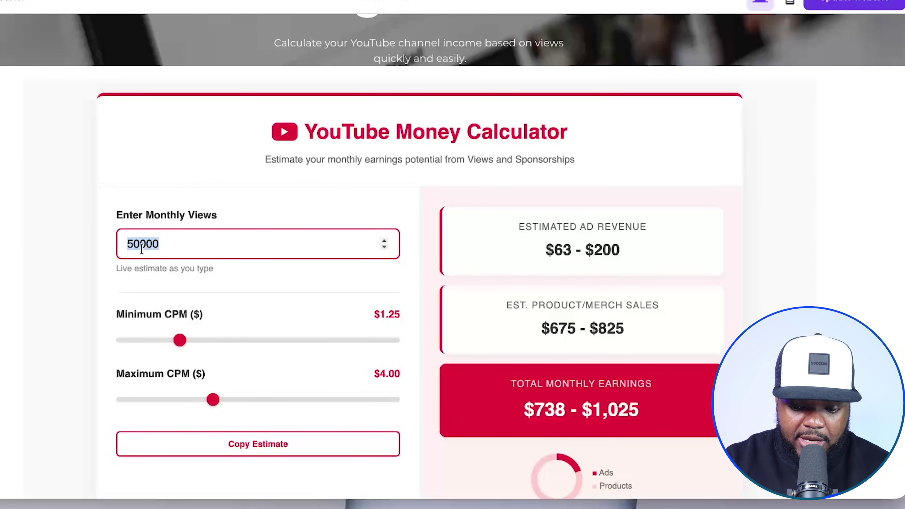
{"action": "key", "text": "BackSpace"}
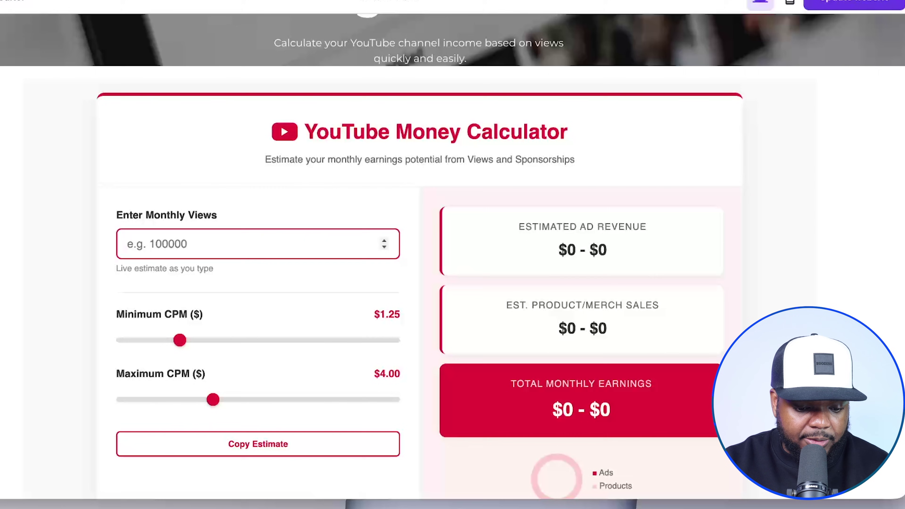
{"action": "type", "text": "100000"}
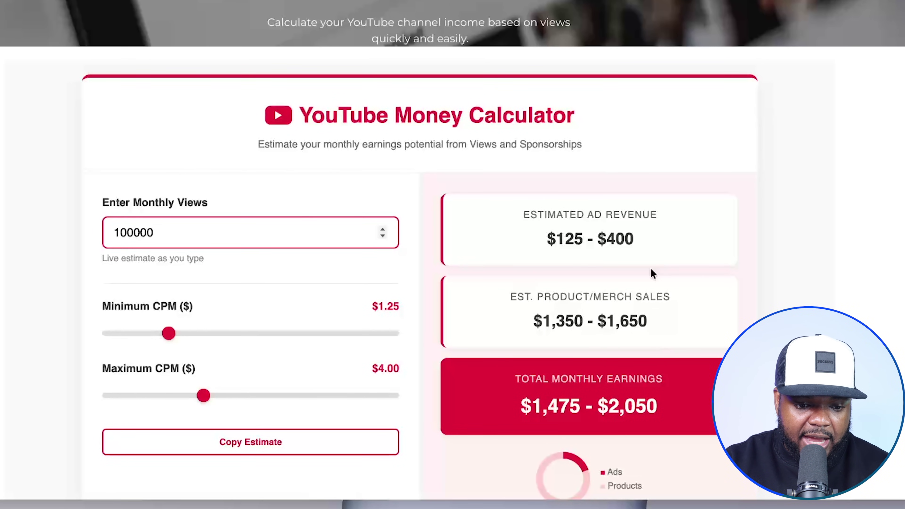
Set Minimum CPM to $0.70 and Maximum CPM to $6.55, then check the results
{"action": "left_click_drag", "start_coordinate": [168, 333], "coordinate": [135, 331]}
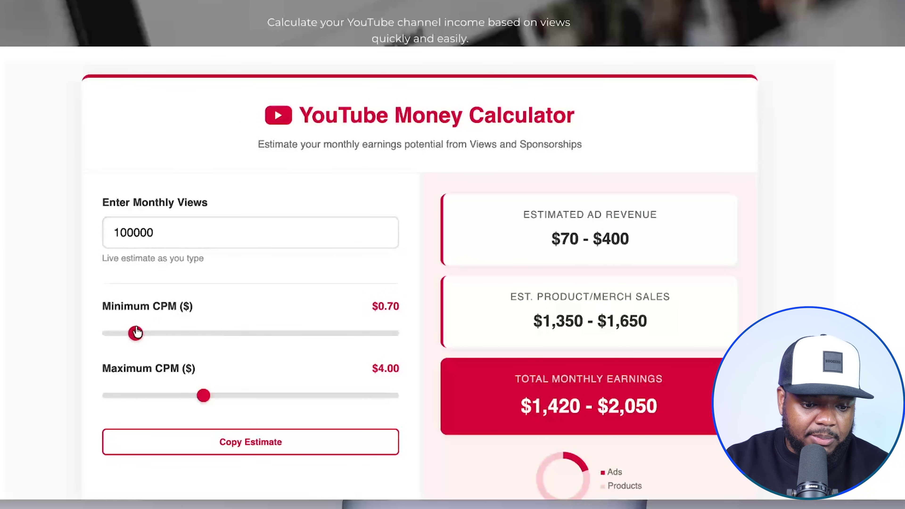
{"action": "left_click_drag", "start_coordinate": [203, 395], "coordinate": [283, 395]}
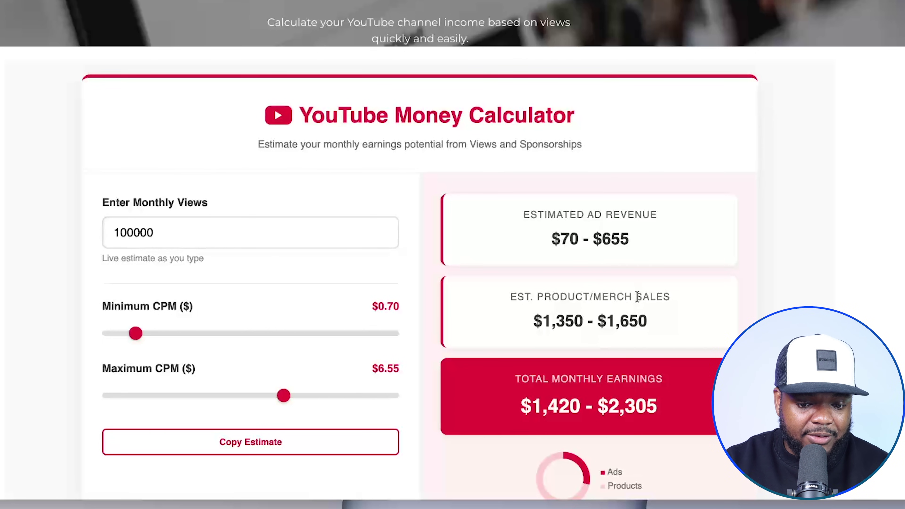
{"action": "scroll", "coordinate": [637, 297], "scroll_direction": "down", "scroll_amount": 2}
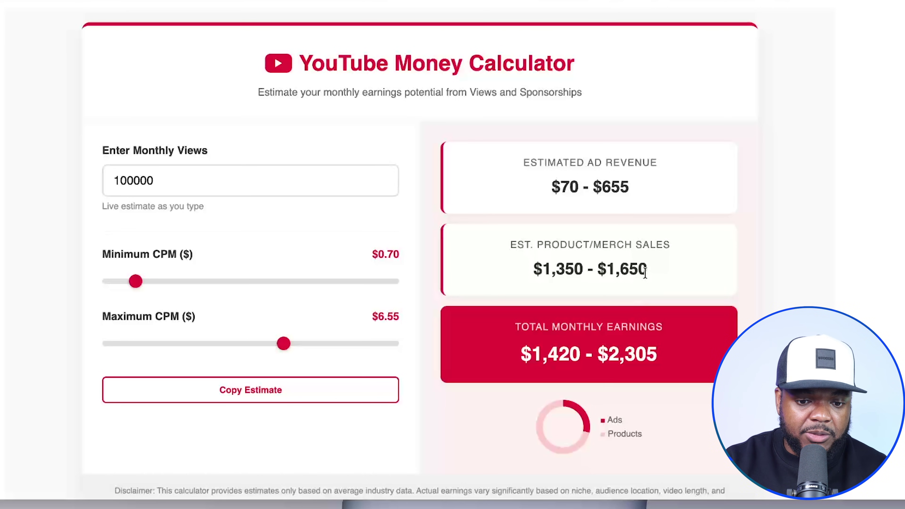
{"action": "scroll", "coordinate": [644, 272], "scroll_direction": "up", "scroll_amount": 5}
{"action": "scroll", "coordinate": [644, 273], "scroll_direction": "up", "scroll_amount": 3}
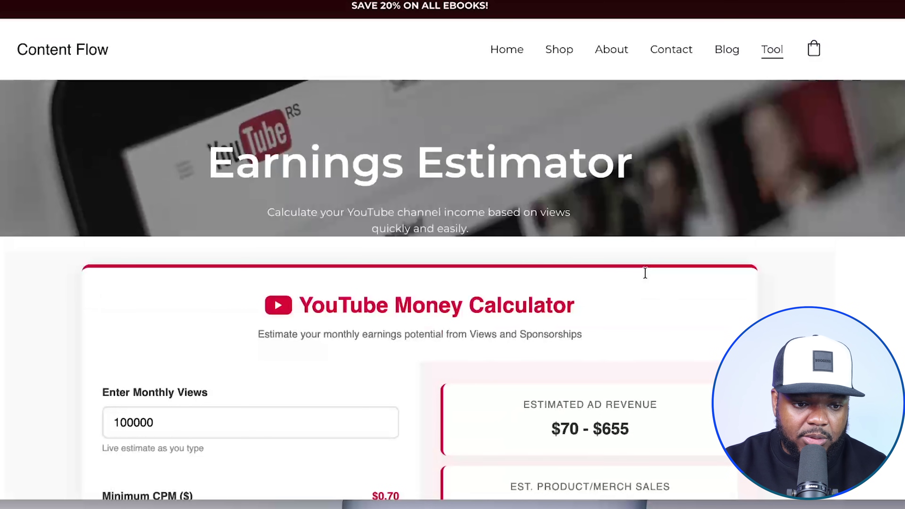
{"action": "scroll", "coordinate": [644, 273], "scroll_direction": "down", "scroll_amount": 2}
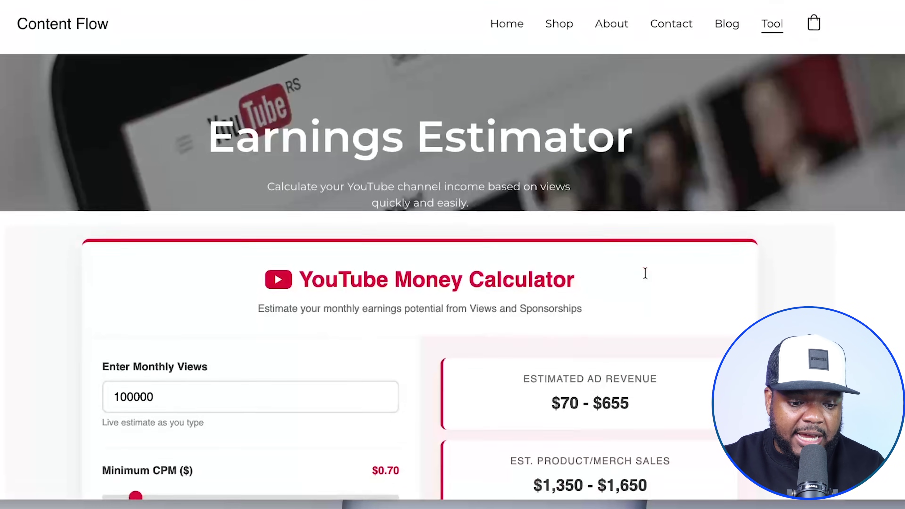
{"action": "scroll", "coordinate": [522, 336], "scroll_direction": "down", "scroll_amount": 2}
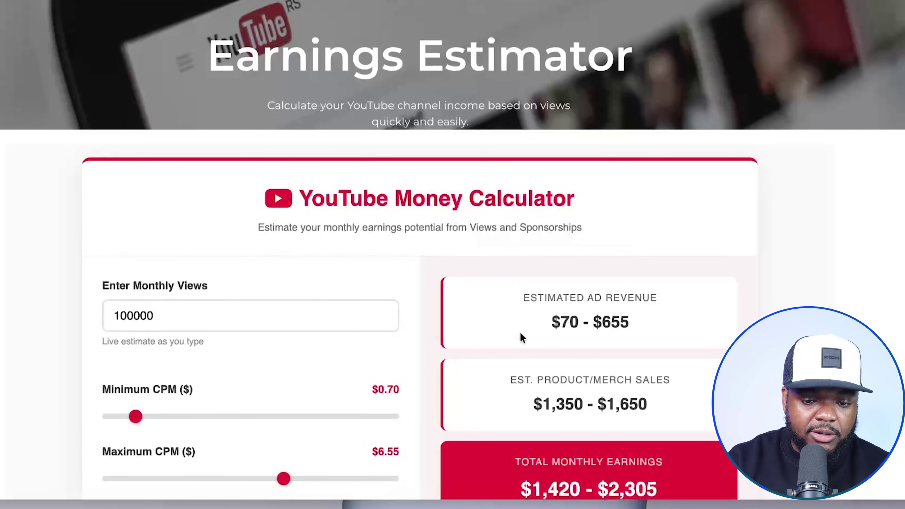
{"action": "scroll", "coordinate": [521, 336], "scroll_direction": "up", "scroll_amount": 3}
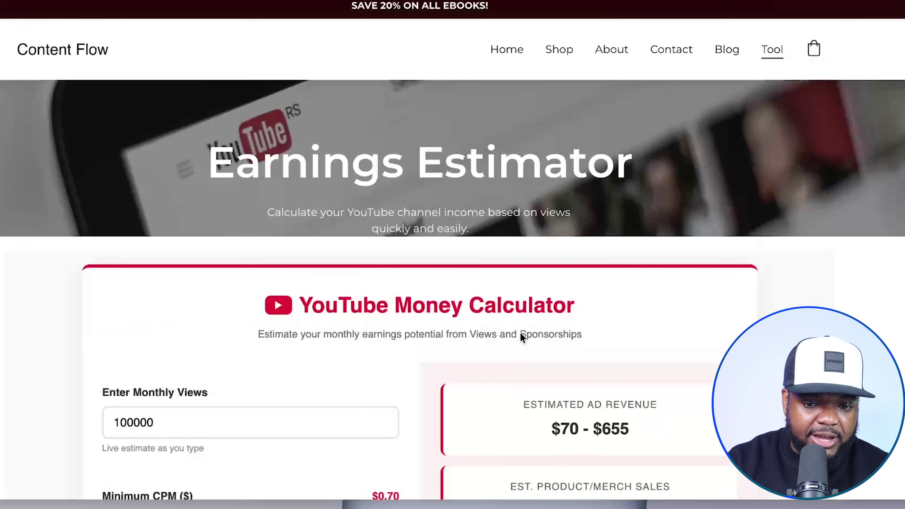
Open the Soloentrepreneur ebook's product page from the Shop page
{"action": "left_click", "coordinate": [560, 53]}
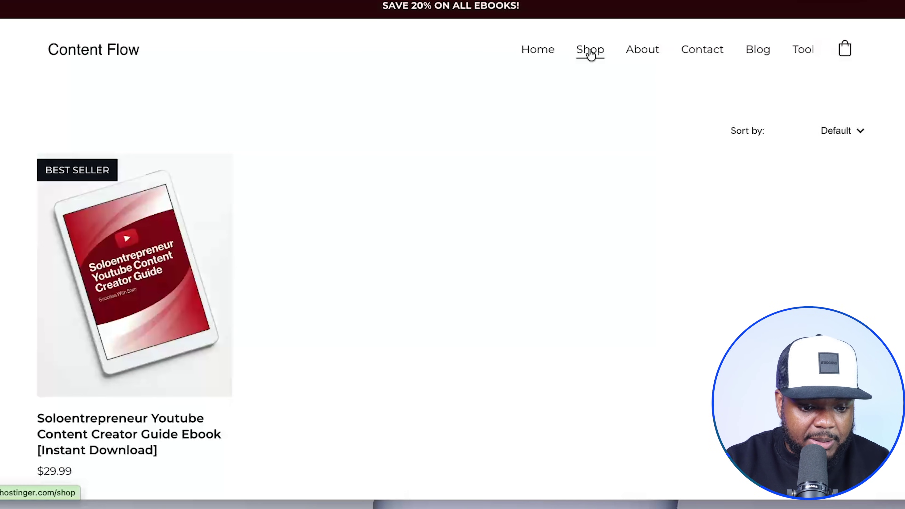
{"action": "left_click", "coordinate": [51, 228]}
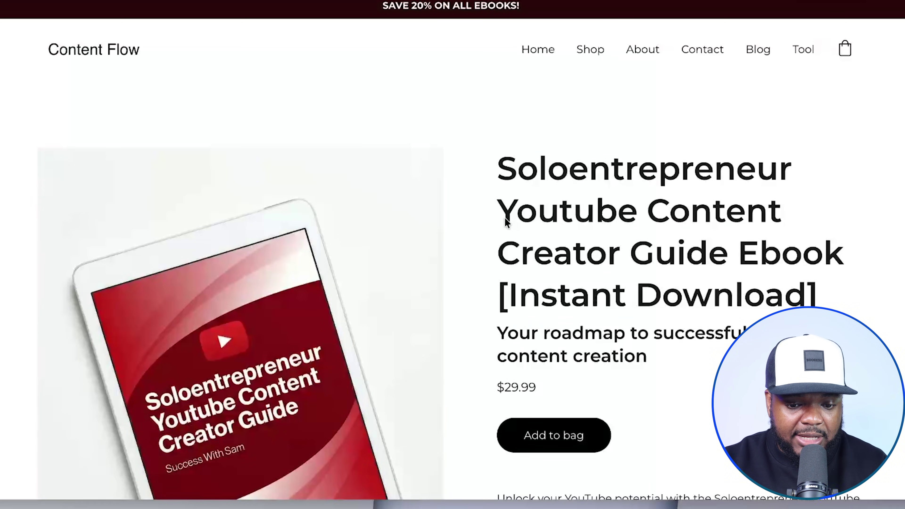
{"action": "scroll", "coordinate": [507, 221], "scroll_direction": "down", "scroll_amount": 3}
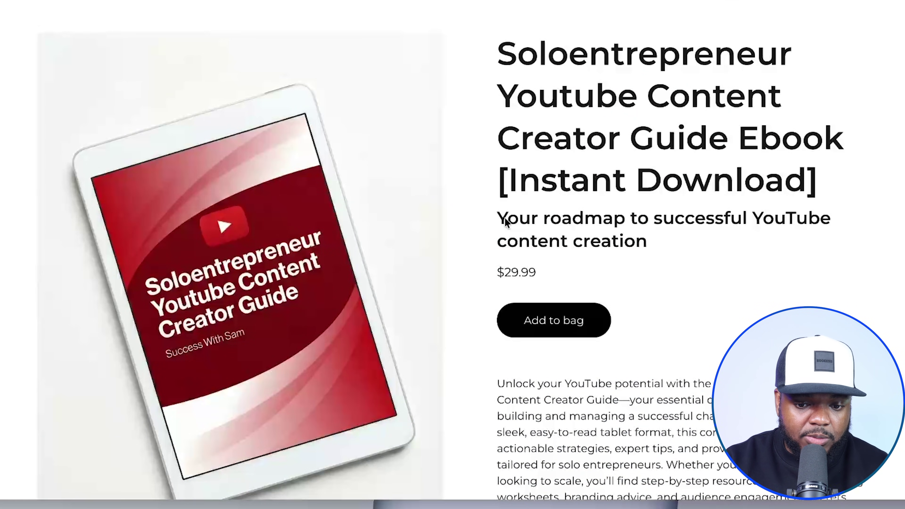
{"action": "scroll", "coordinate": [710, 205], "scroll_direction": "up", "scroll_amount": 3}
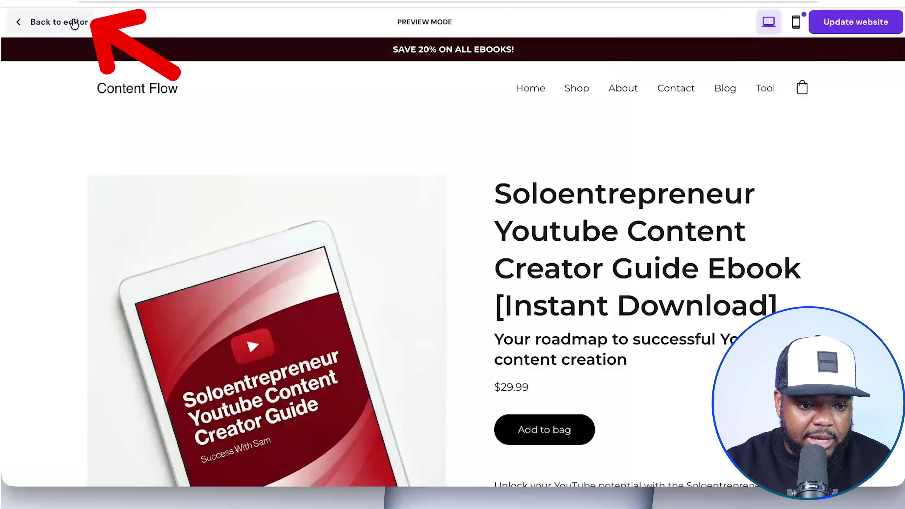
Back in the editor, open the Tool page's SEO settings and generate new AI SEO info
{"action": "left_click", "coordinate": [73, 23]}
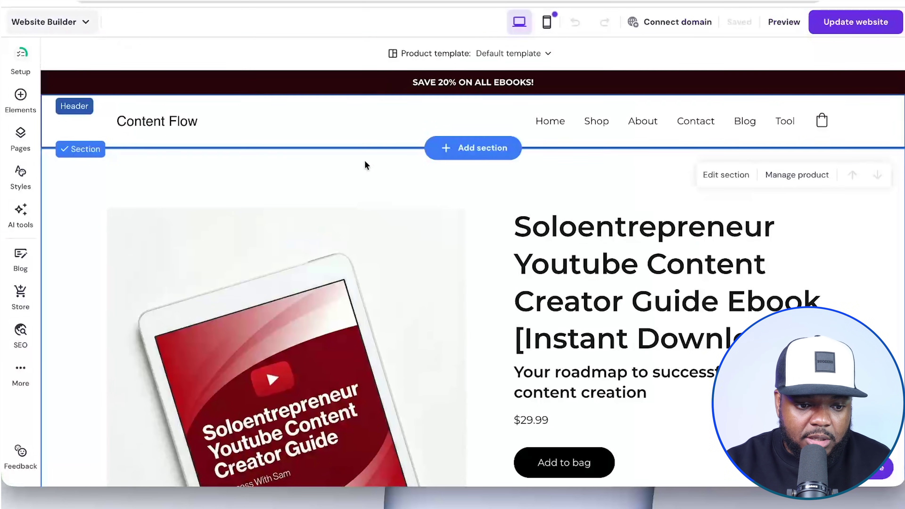
{"action": "left_click", "coordinate": [783, 121]}
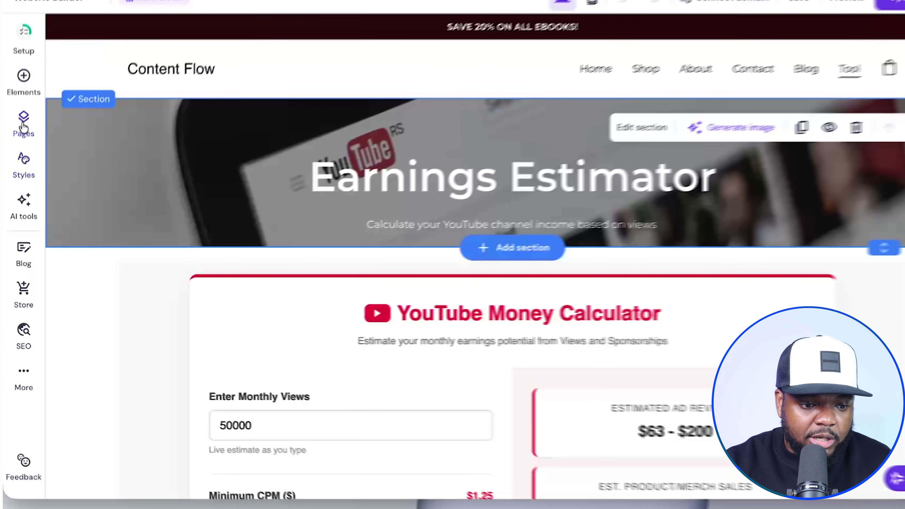
{"action": "left_click", "coordinate": [22, 127]}
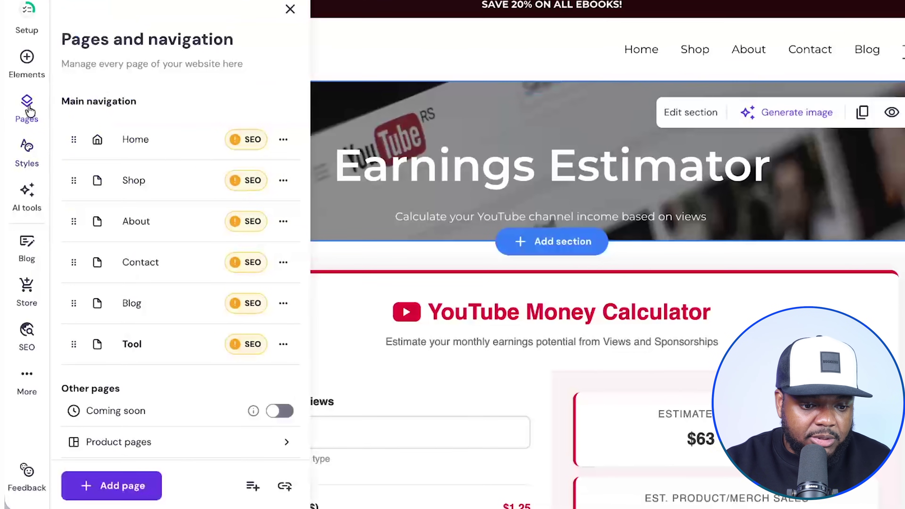
{"action": "scroll", "coordinate": [196, 178], "scroll_direction": "down", "scroll_amount": 1}
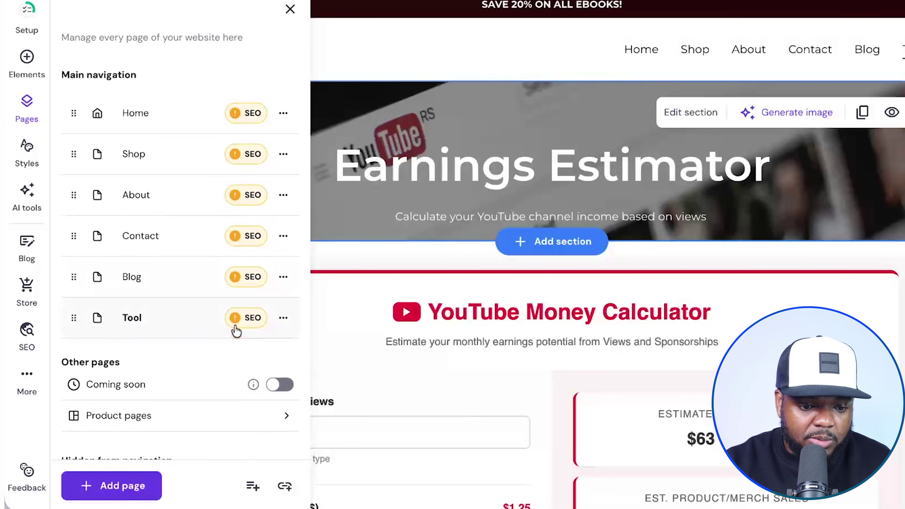
{"action": "left_click", "coordinate": [248, 325]}
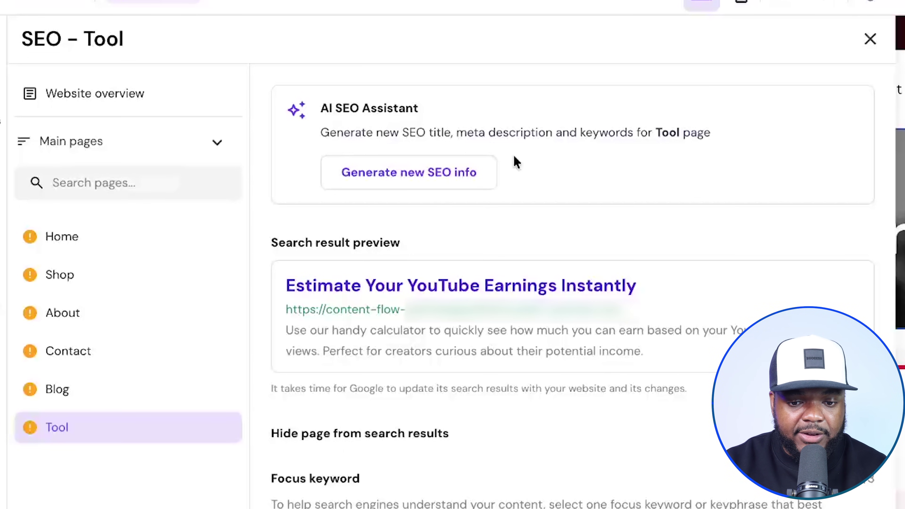
{"action": "left_click", "coordinate": [403, 183]}
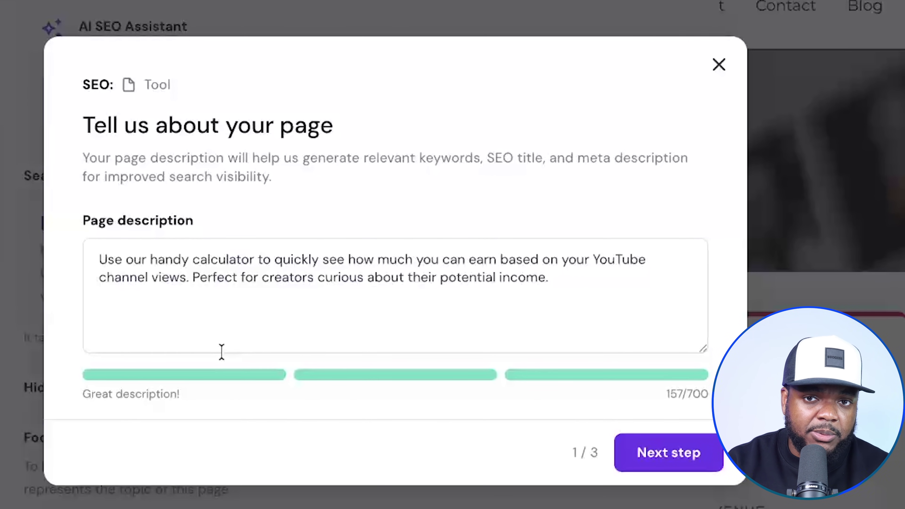
Accept the page description, add the 'youtube channel views earnings' keyword, and review the search preview
{"action": "left_click", "coordinate": [221, 352]}
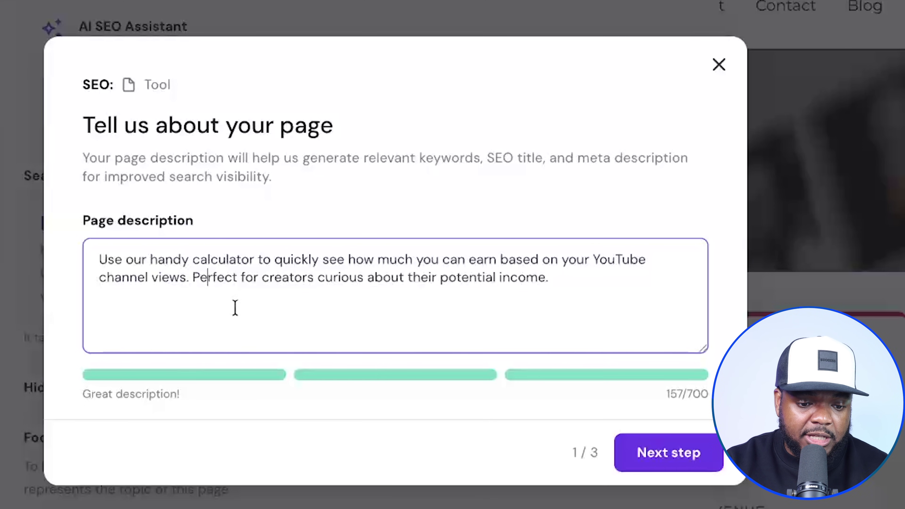
{"action": "left_click", "coordinate": [693, 463]}
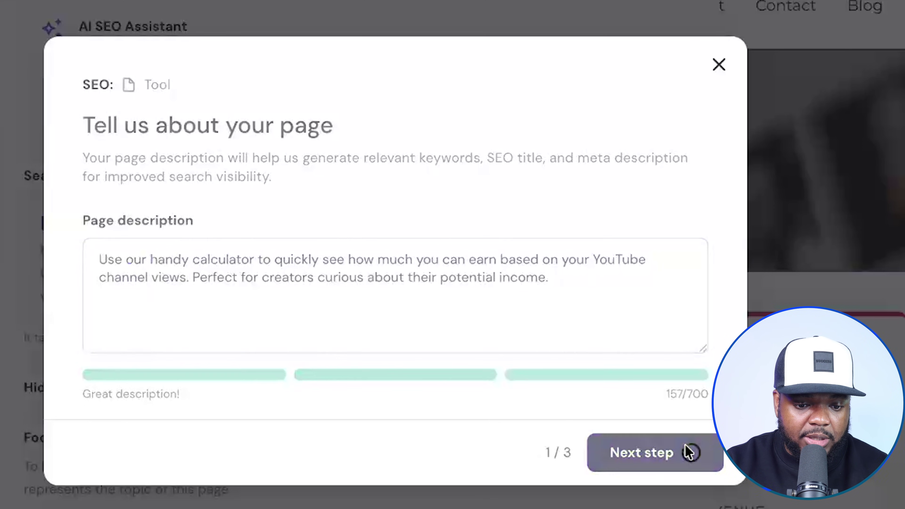
{"action": "left_click", "coordinate": [201, 314]}
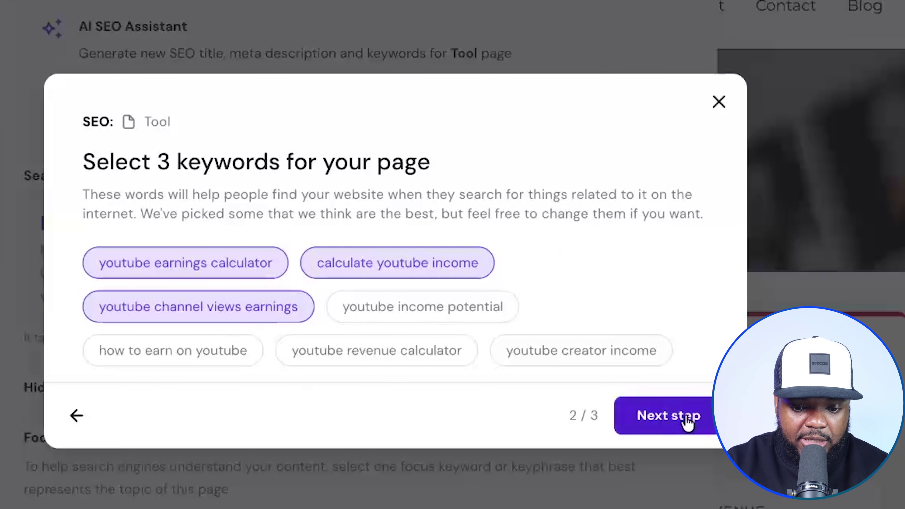
{"action": "left_click", "coordinate": [672, 428]}
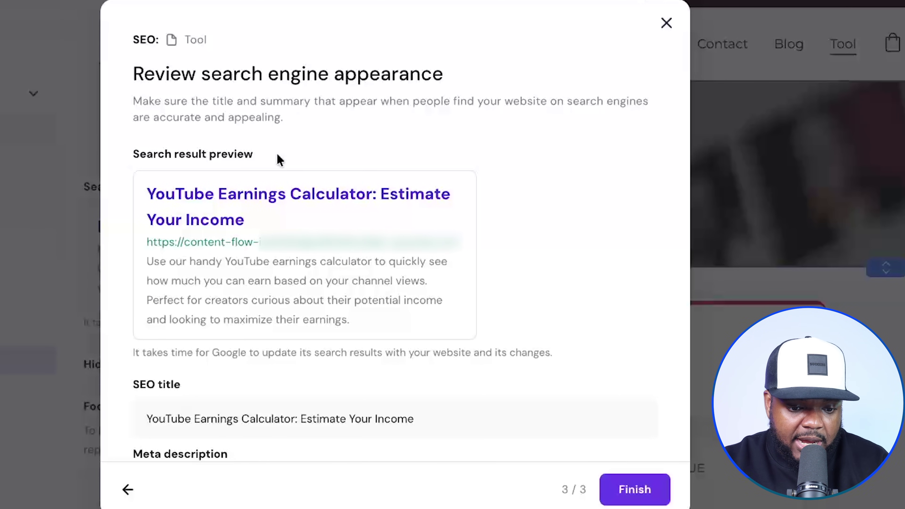
{"action": "scroll", "coordinate": [521, 207], "scroll_direction": "down", "scroll_amount": 2}
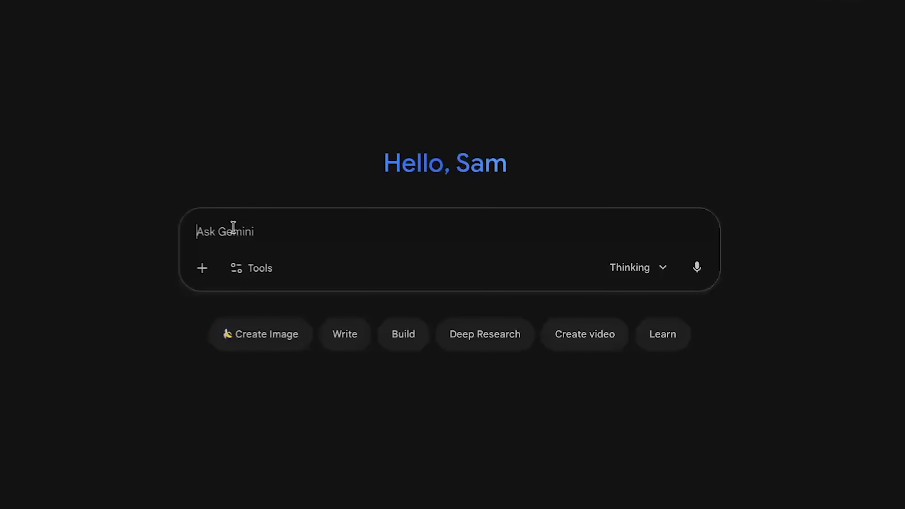
Paste the full-HTML prompt into Gemini with Canvas enabled and send it
{"action": "key", "text": "ctrl+v"}
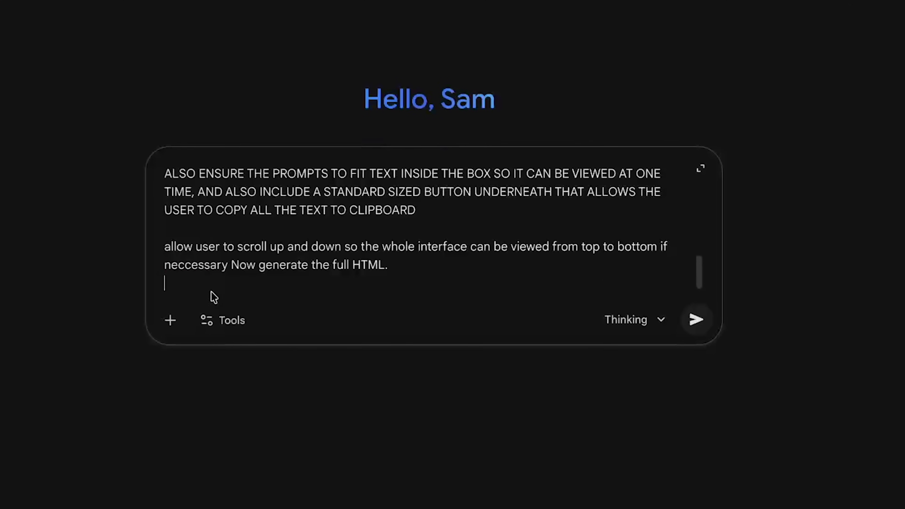
{"action": "left_click", "coordinate": [234, 320]}
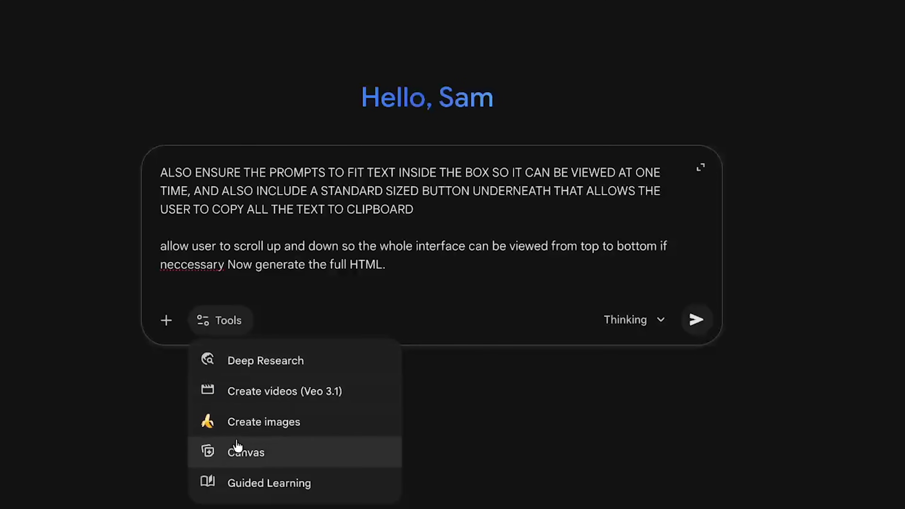
{"action": "left_click", "coordinate": [239, 452]}
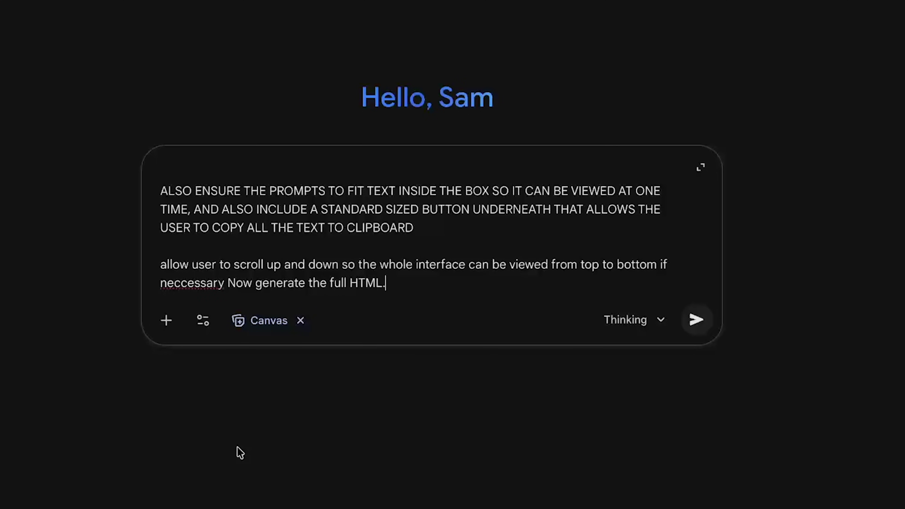
{"action": "left_click", "coordinate": [696, 319]}
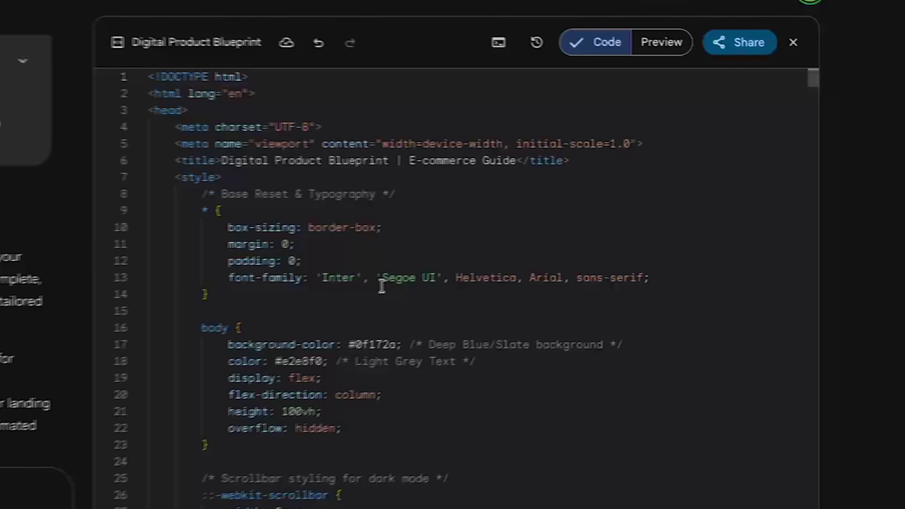
Preview the generated dashboard and test the Digital Product Titles and Main Dashboard sections
{"action": "left_click", "coordinate": [639, 43]}
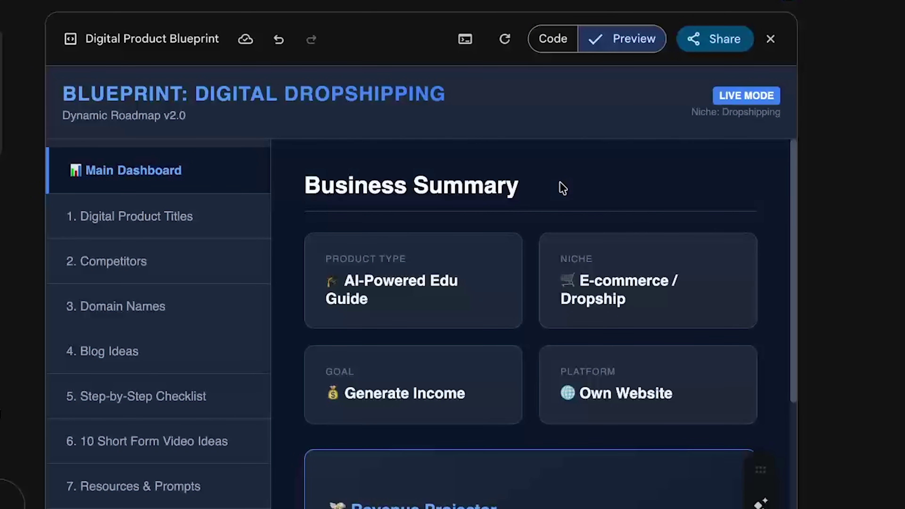
{"action": "scroll", "coordinate": [495, 178], "scroll_direction": "down", "scroll_amount": 3}
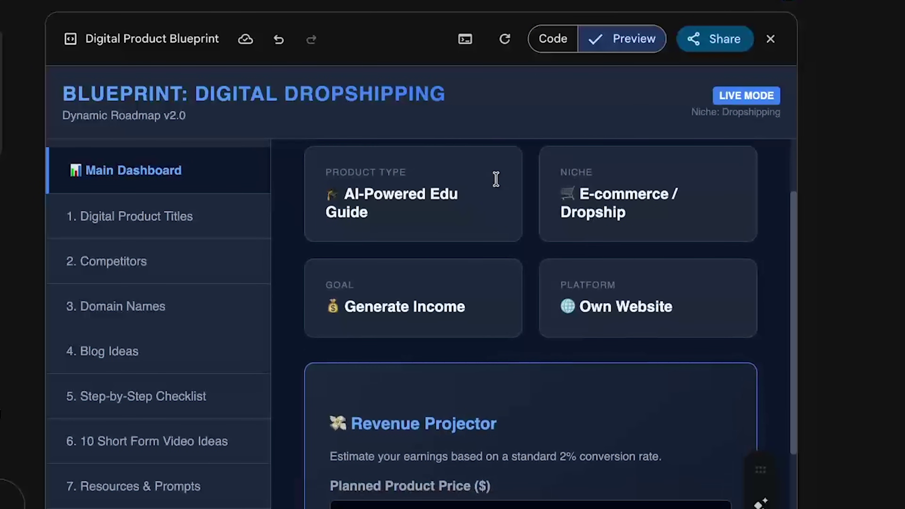
{"action": "left_click", "coordinate": [174, 222]}
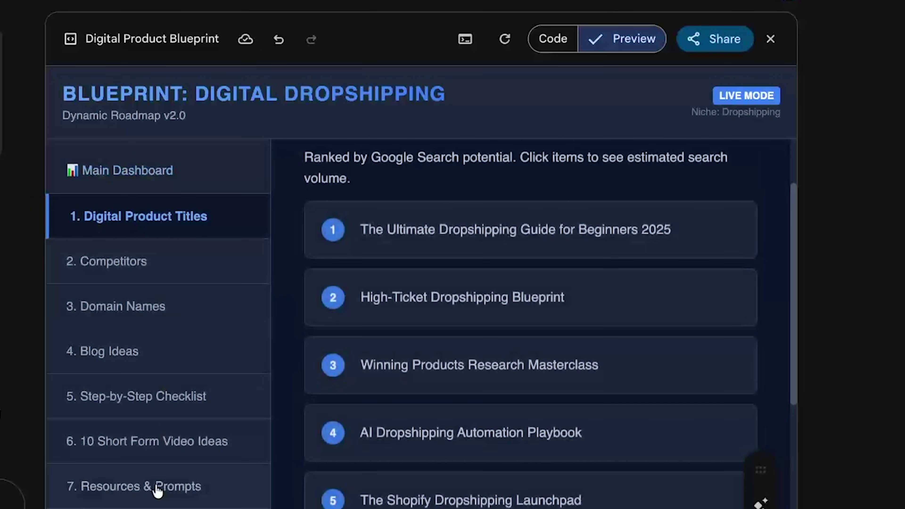
{"action": "left_click", "coordinate": [143, 178]}
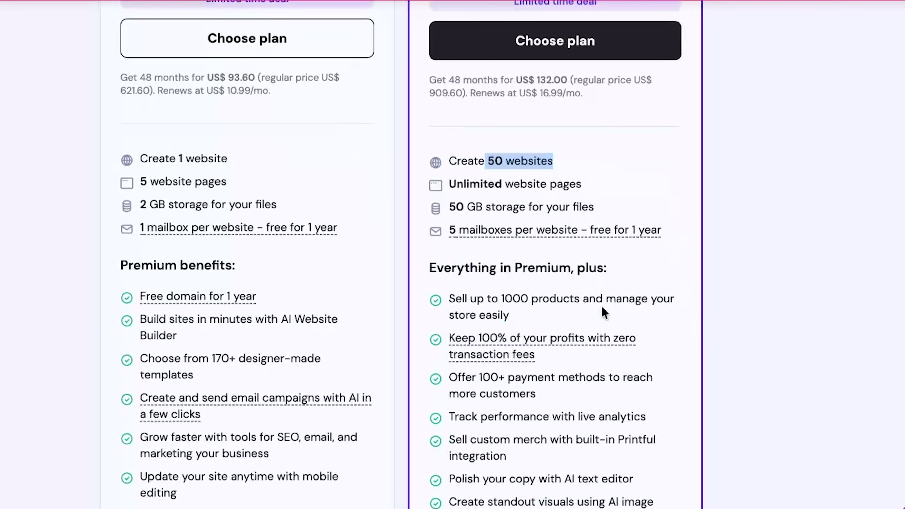
Choose the 48-month Business Website Builder plan, noting its 1000 products feature, and add it to the cart
{"action": "left_click_drag", "start_coordinate": [522, 314], "coordinate": [475, 295]}
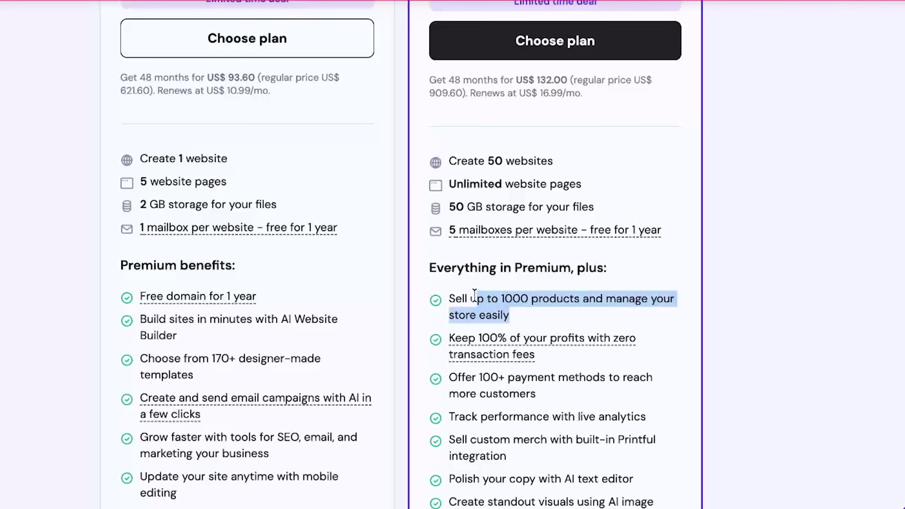
{"action": "scroll", "coordinate": [557, 276], "scroll_direction": "down", "scroll_amount": 6}
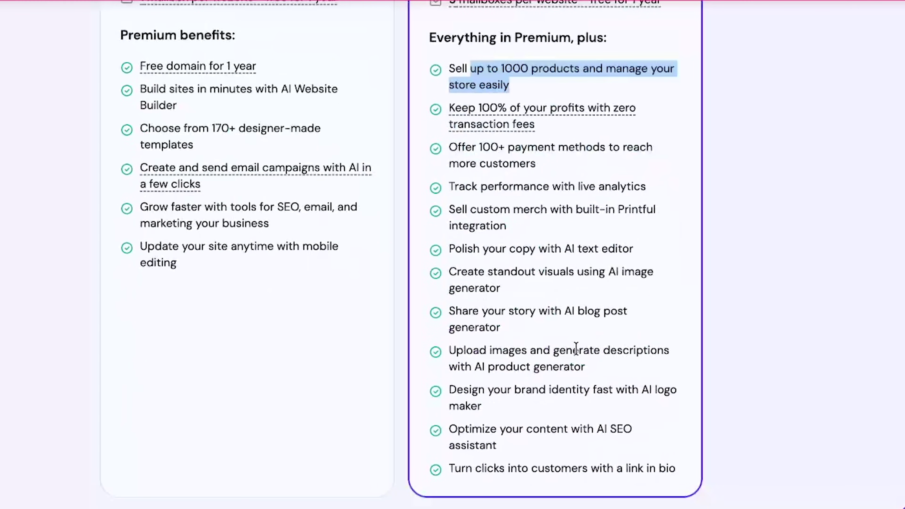
{"action": "left_click", "coordinate": [605, 370]}
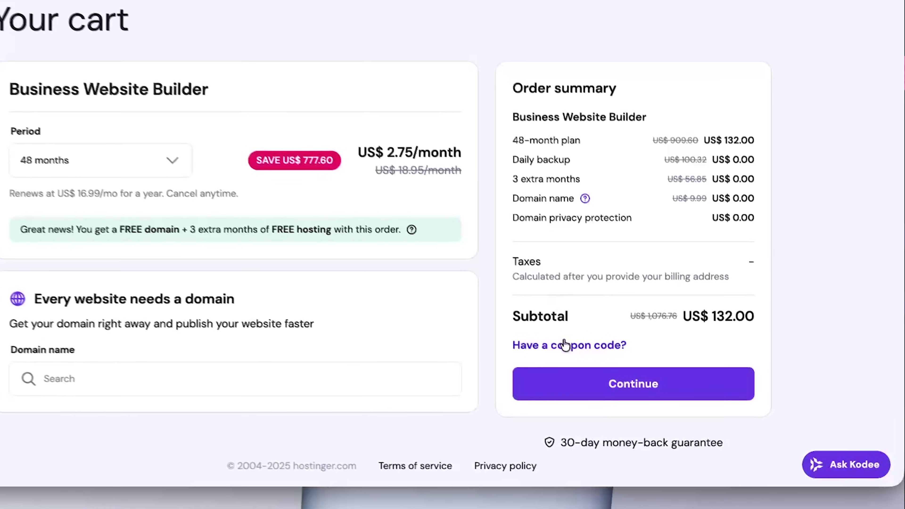
Apply the 10% coupon code to bring the subtotal down to US$ 118.80
{"action": "left_click", "coordinate": [564, 345]}
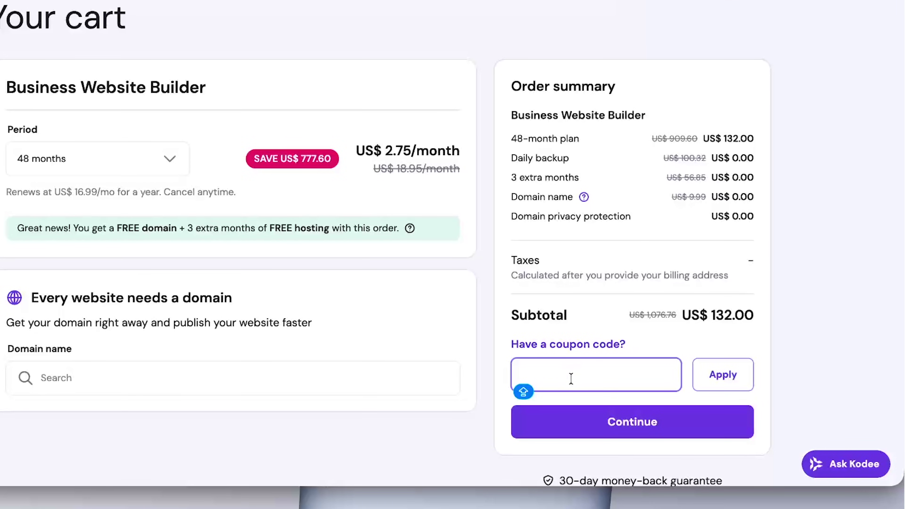
{"action": "type", "text": "SUCCESSWITHSAM"}
{"action": "key", "text": "Caps_Lock"}
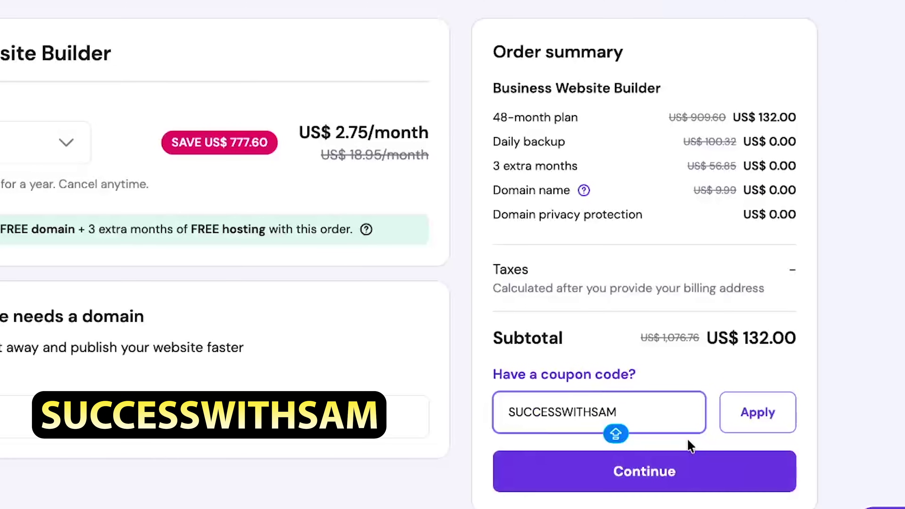
{"action": "left_click", "coordinate": [780, 428]}
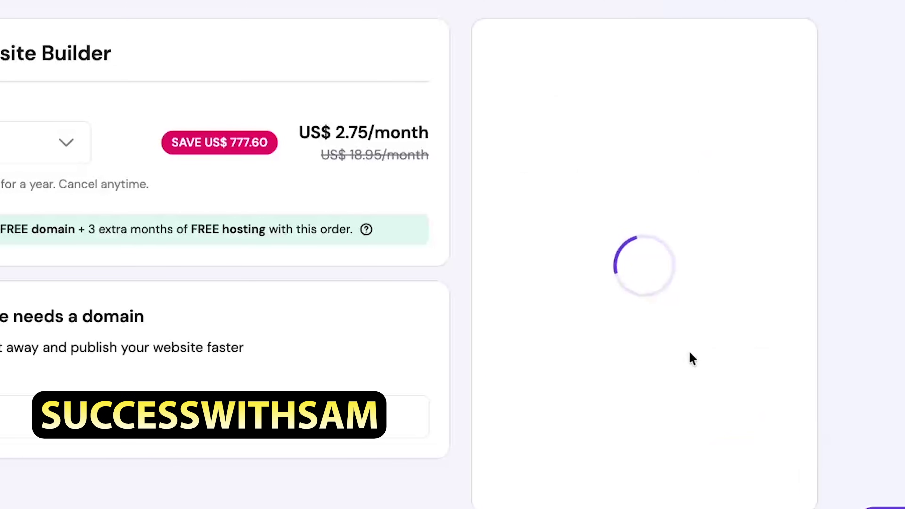